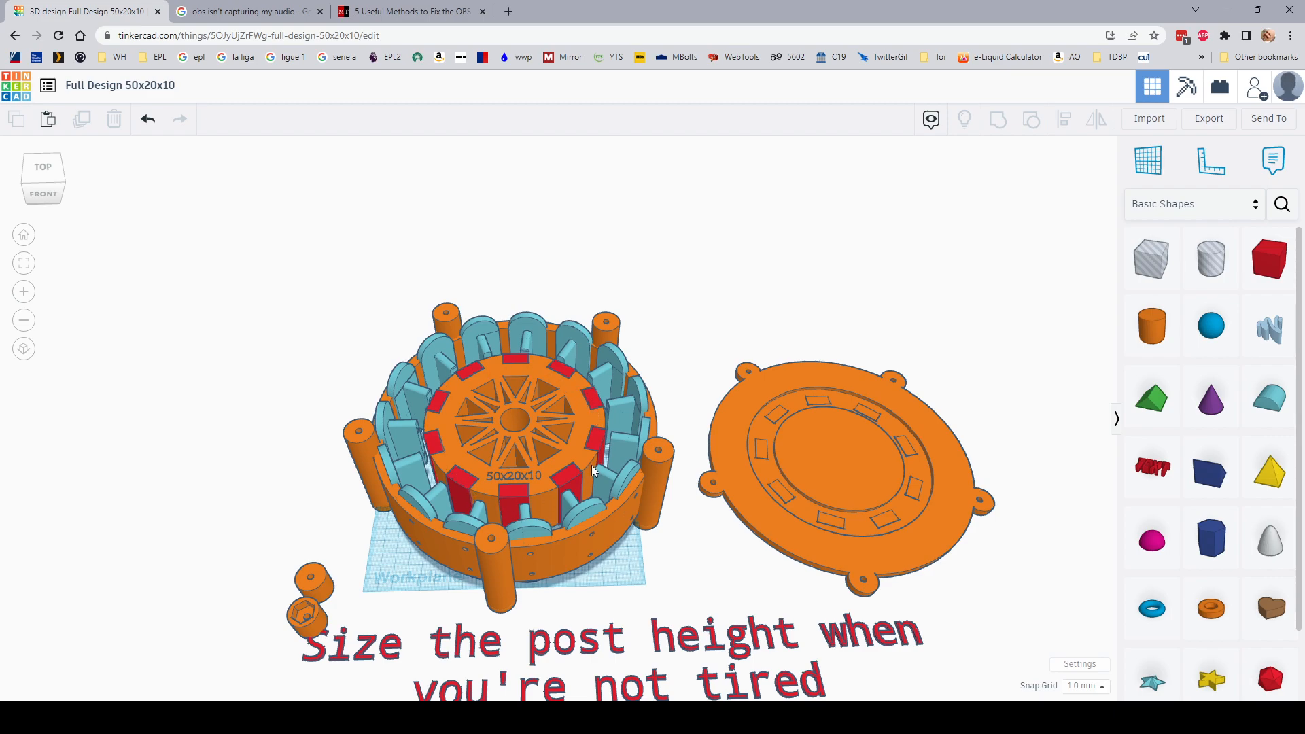
Lift the ring of red blocks about 126 mm out of the rotor, and undo the move.
{"action": "left_click", "coordinate": [518, 500]}
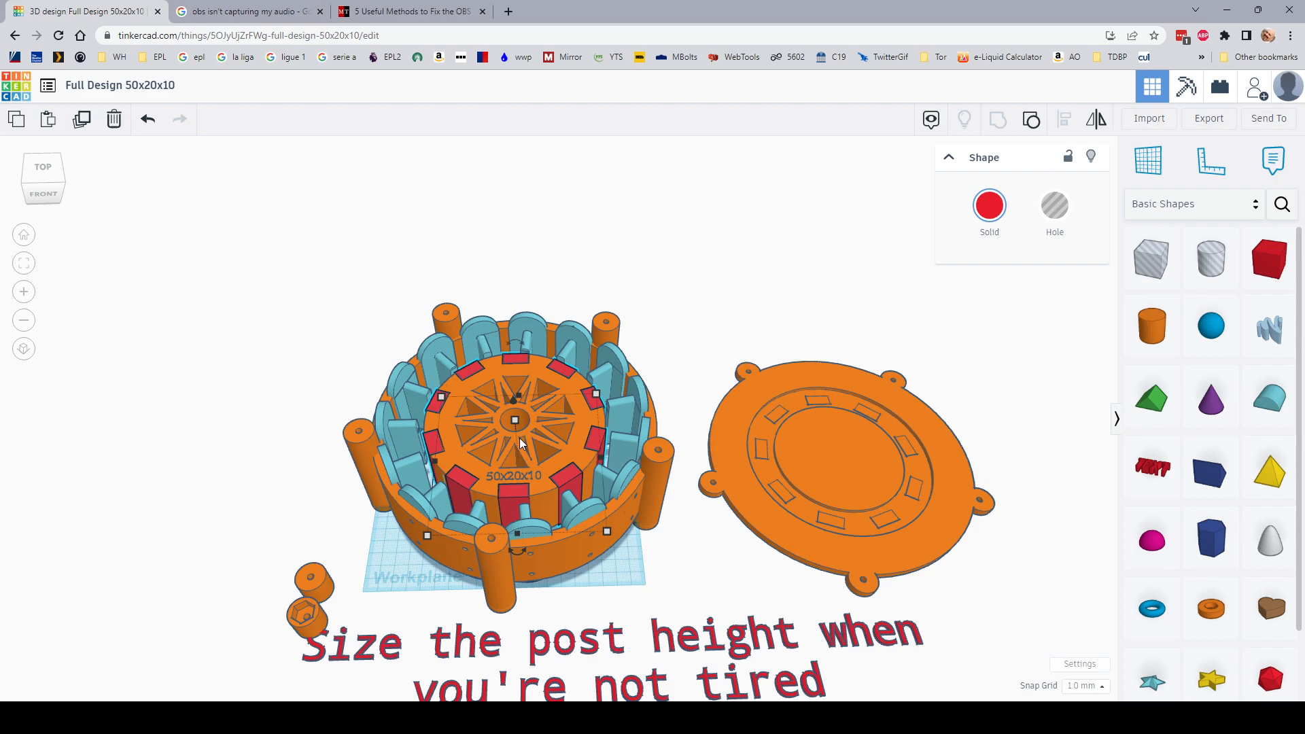
{"action": "left_click_drag", "start_coordinate": [514, 398], "coordinate": [487, 271]}
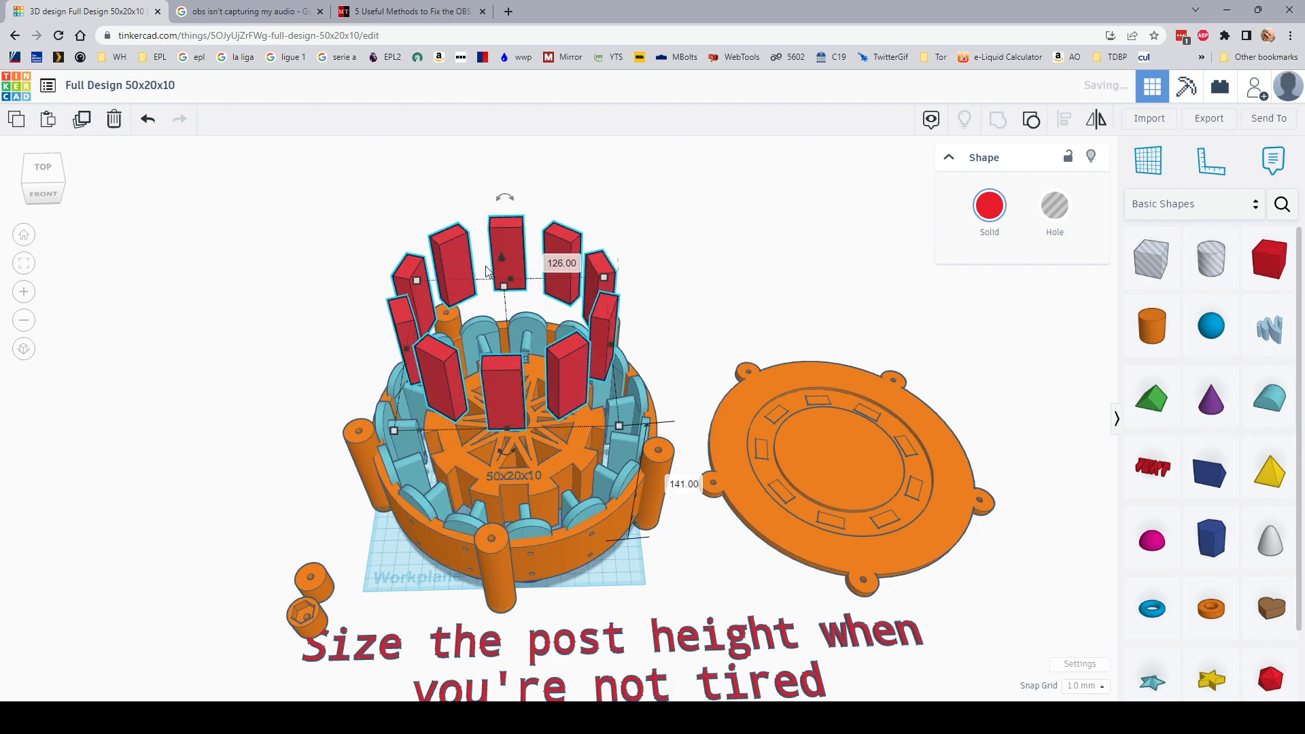
{"action": "key", "text": "ctrl+z"}
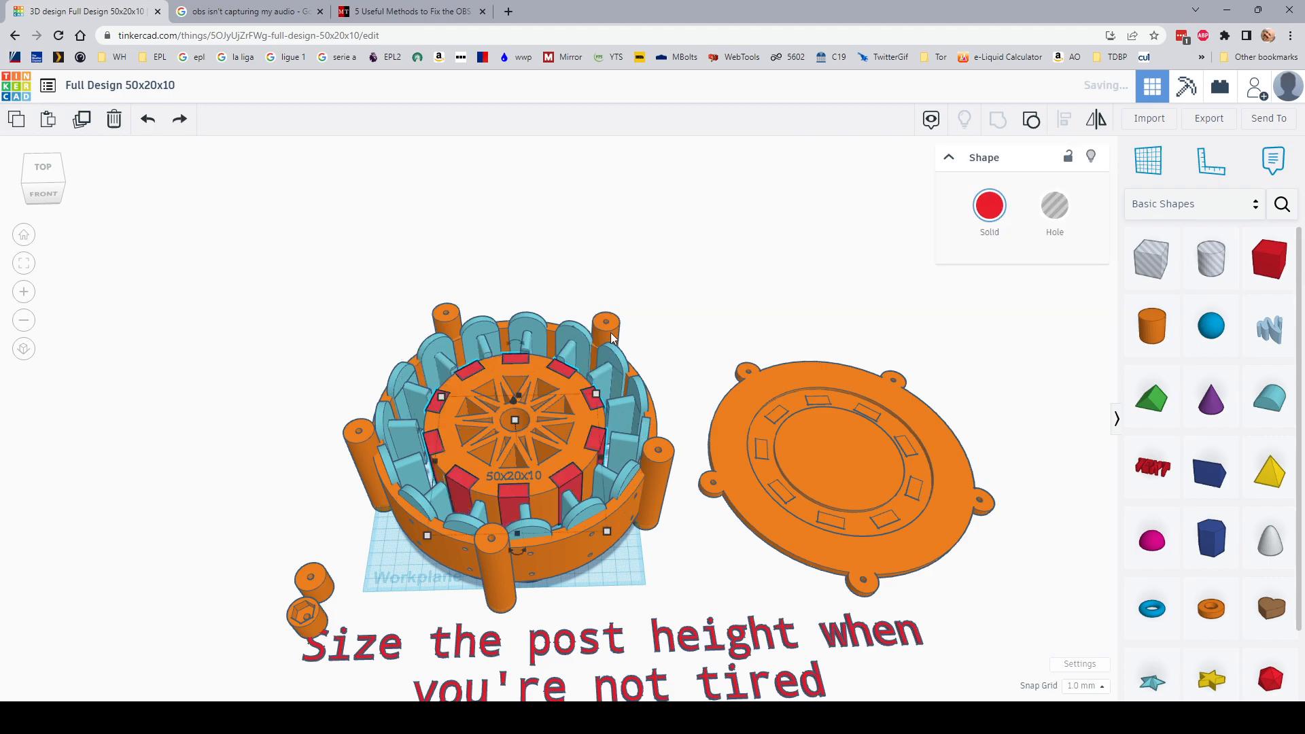
Raise the orange 50x20x10 rotor about 119 mm above the stator and ungroup it into its component shapes.
{"action": "left_click", "coordinate": [565, 391]}
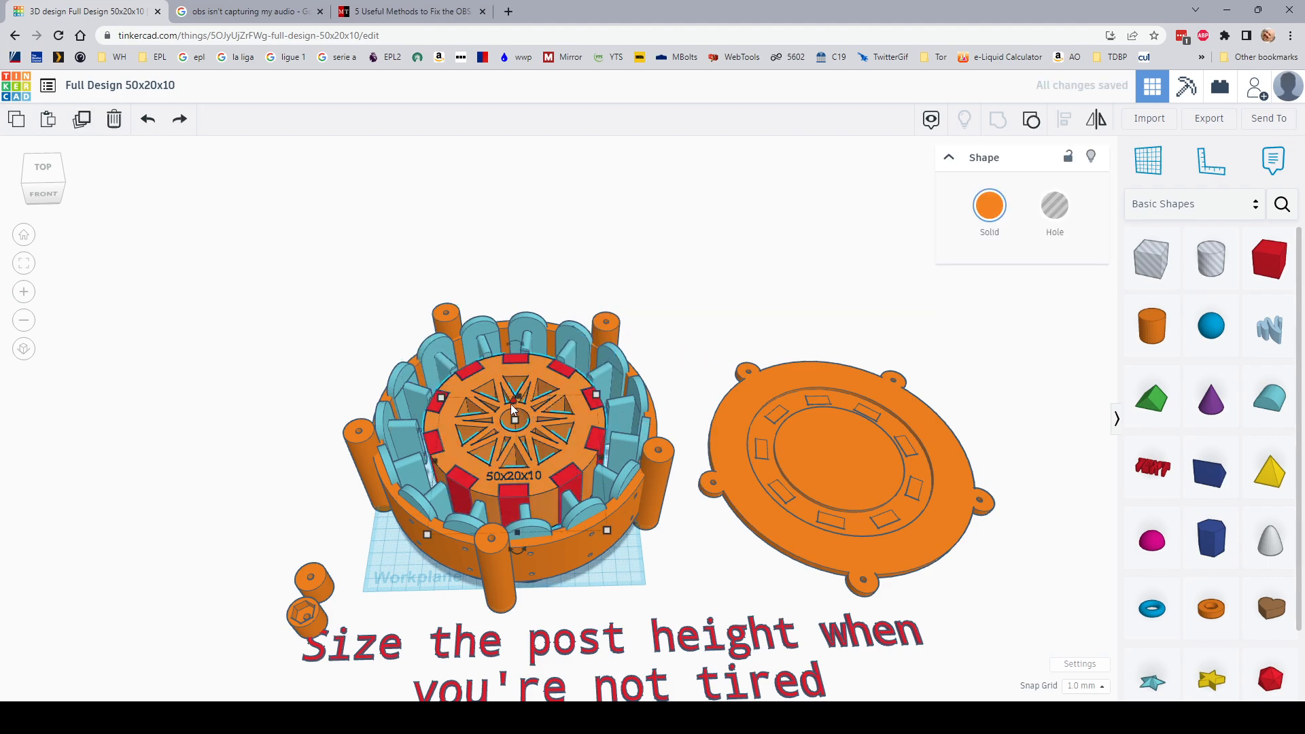
{"action": "left_click_drag", "start_coordinate": [514, 404], "coordinate": [488, 271]}
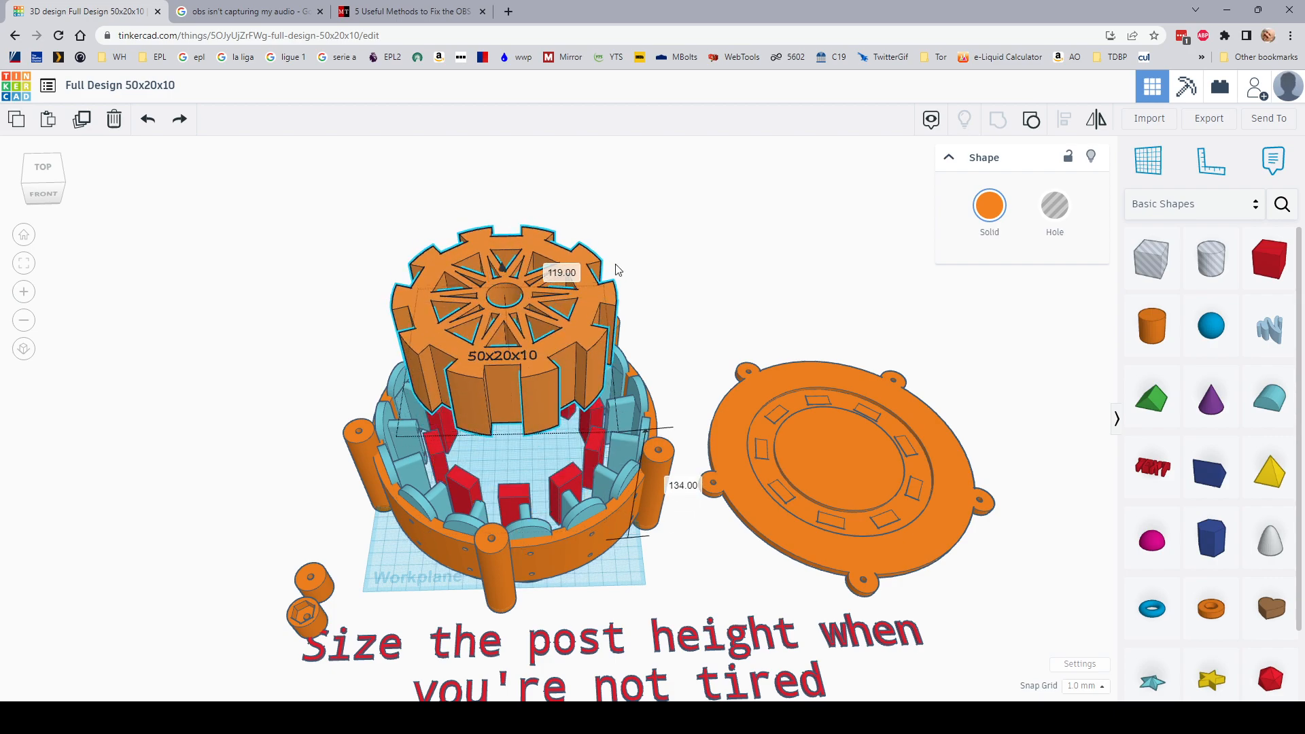
{"action": "left_click", "coordinate": [695, 293]}
{"action": "right_click_drag", "start_coordinate": [699, 300], "coordinate": [704, 320]}
{"action": "left_click", "coordinate": [590, 379]}
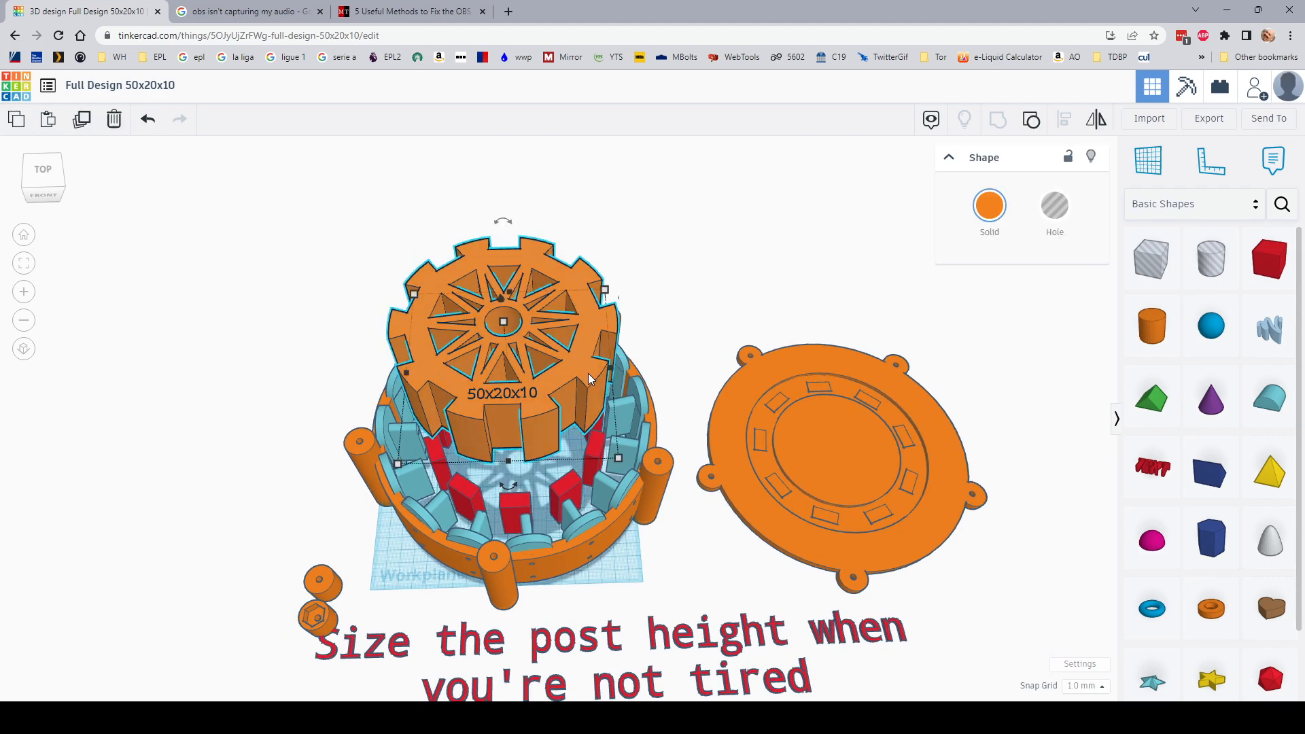
{"action": "left_click", "coordinate": [1033, 121]}
{"action": "left_click", "coordinate": [691, 304]}
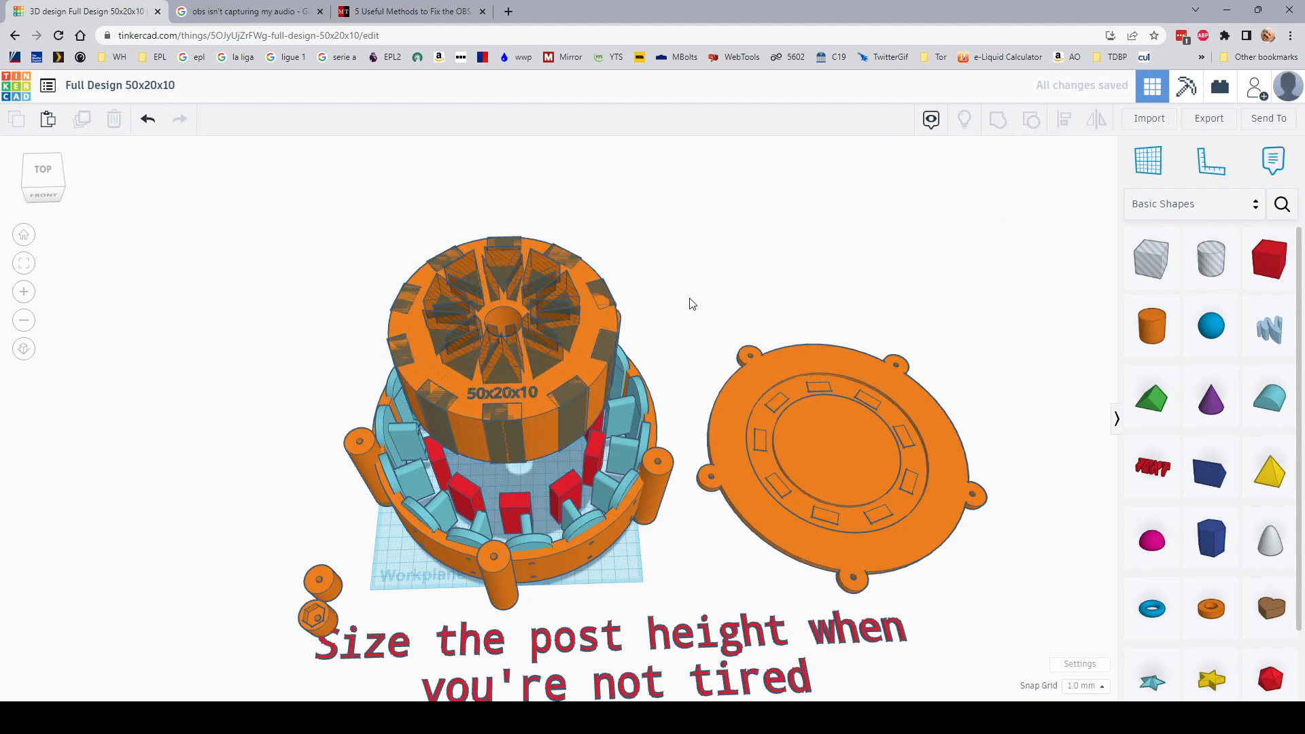
Examine the ungrouped rotor's rectangular rim slots, triangular spoke cutouts and centre hole from above and at an angle.
{"action": "right_click_drag", "start_coordinate": [682, 291], "coordinate": [650, 360]}
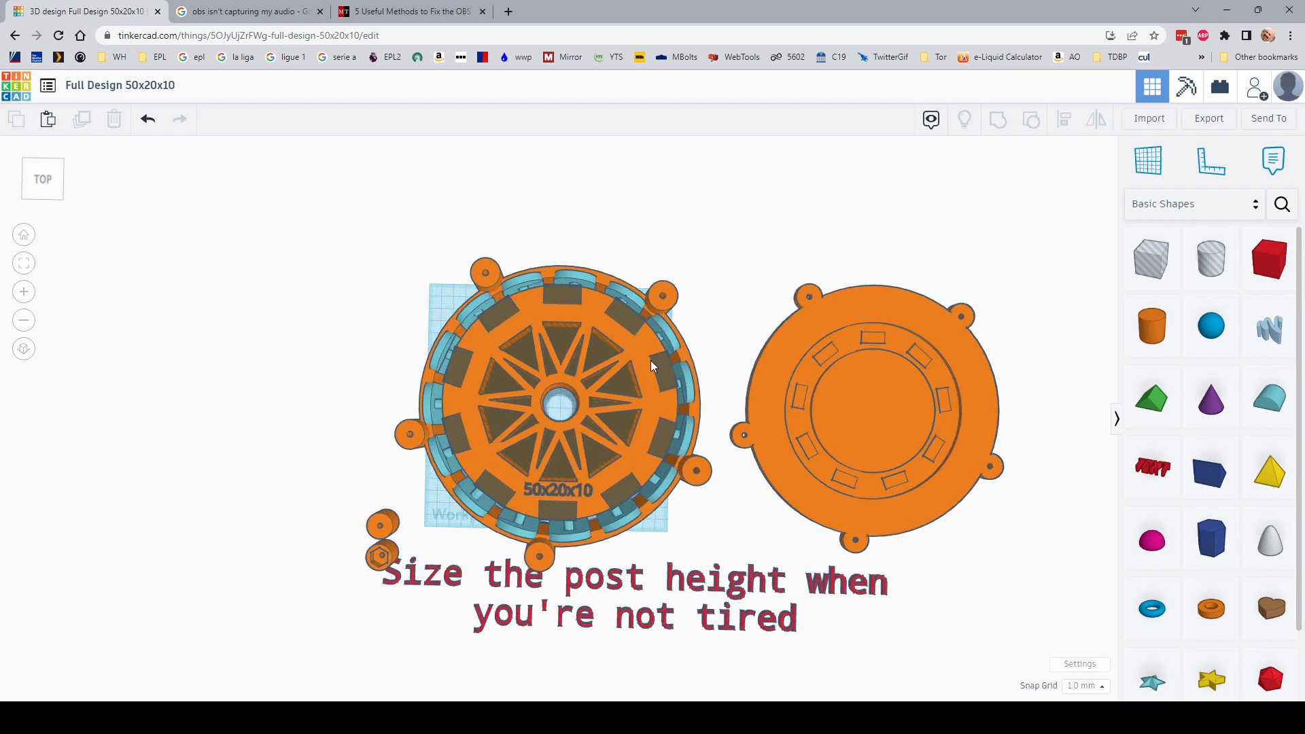
{"action": "scroll", "coordinate": [566, 437], "scroll_direction": "up", "scroll_amount": 2}
{"action": "scroll", "coordinate": [566, 437], "scroll_direction": "up", "scroll_amount": 2}
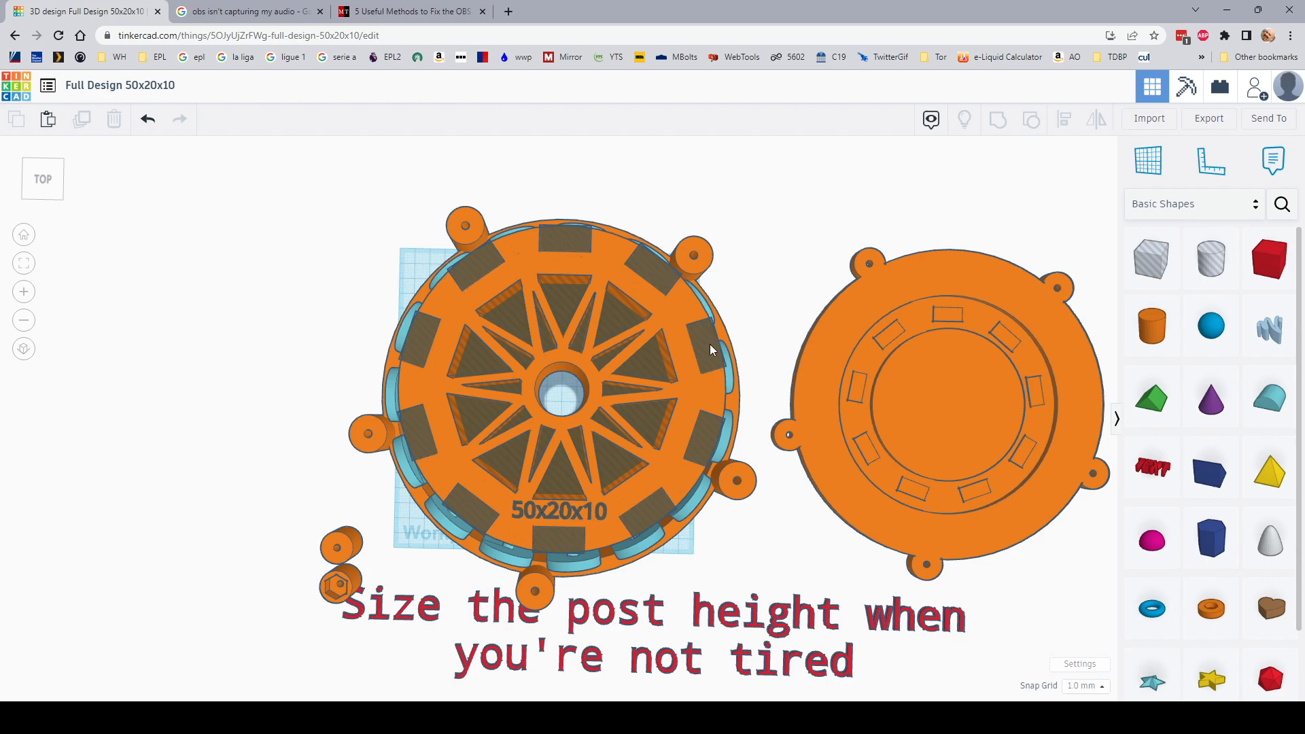
{"action": "left_click", "coordinate": [419, 445]}
{"action": "left_click", "coordinate": [474, 272]}
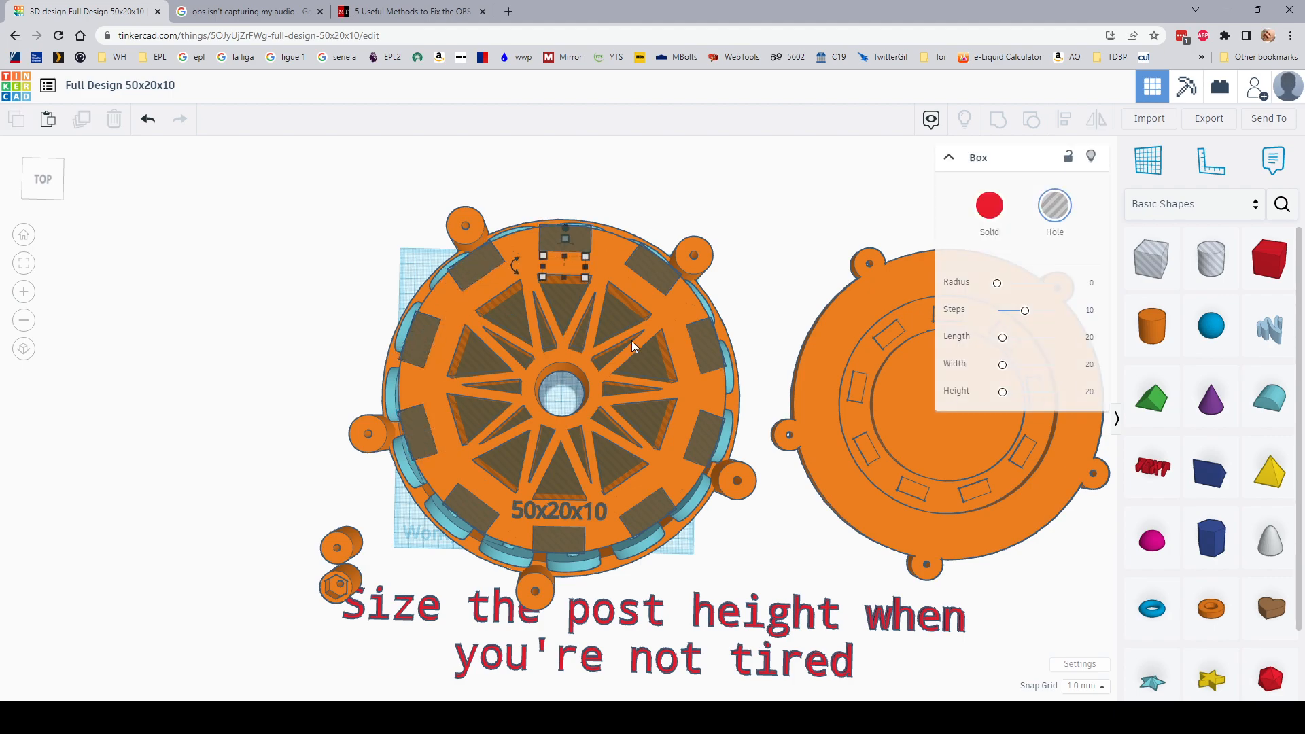
{"action": "left_click", "coordinate": [620, 317]}
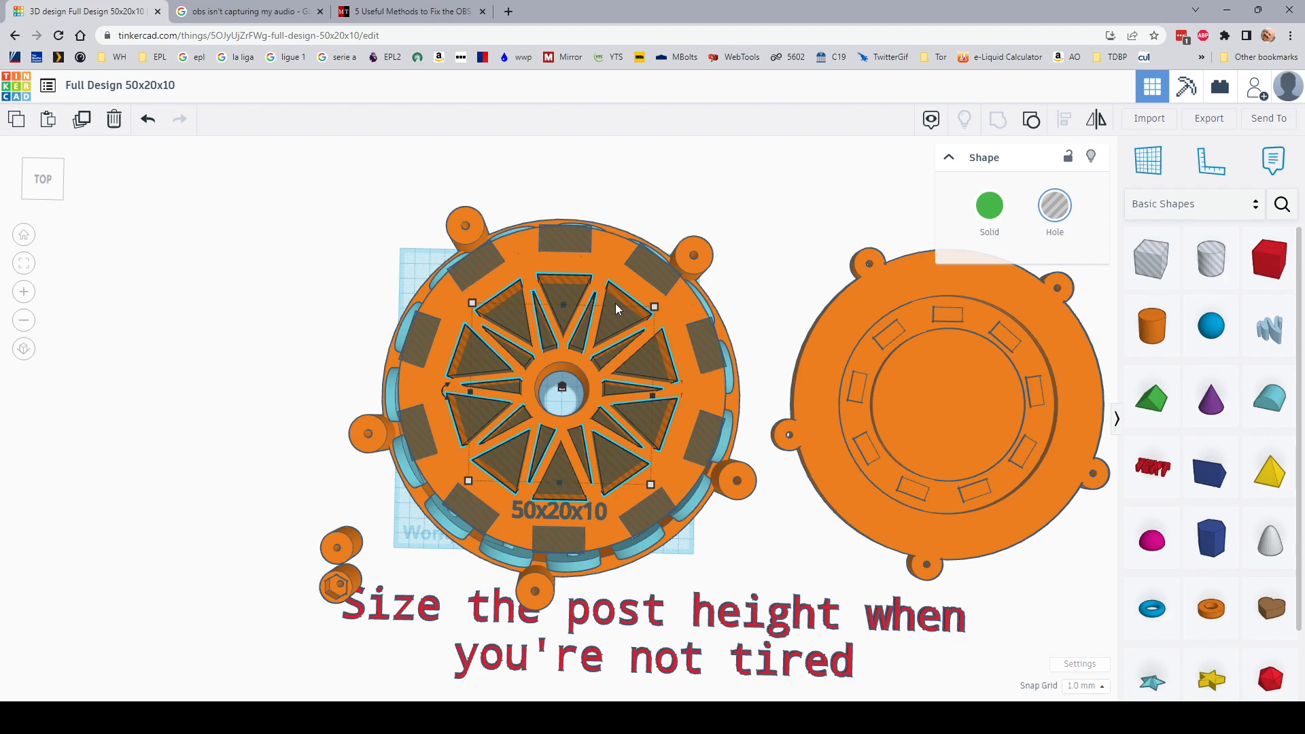
{"action": "left_click", "coordinate": [673, 185]}
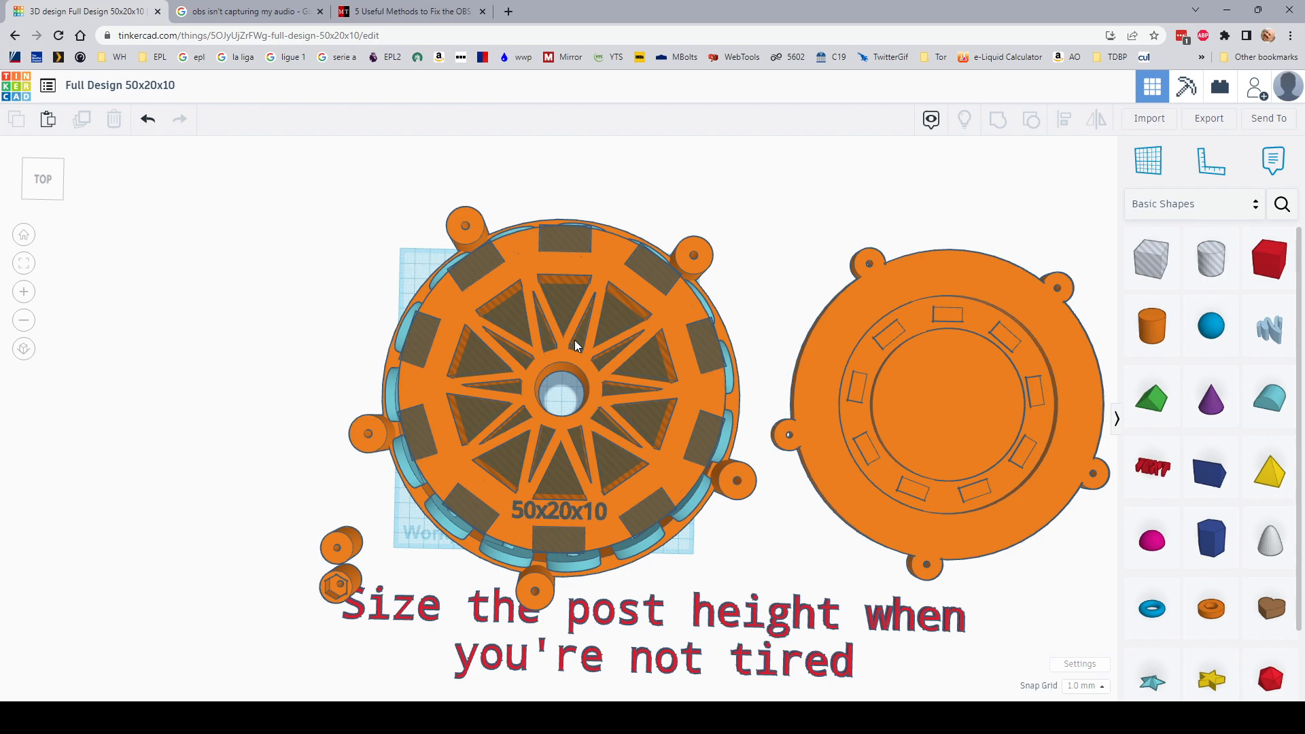
{"action": "right_click_drag", "start_coordinate": [757, 310], "coordinate": [765, 306]}
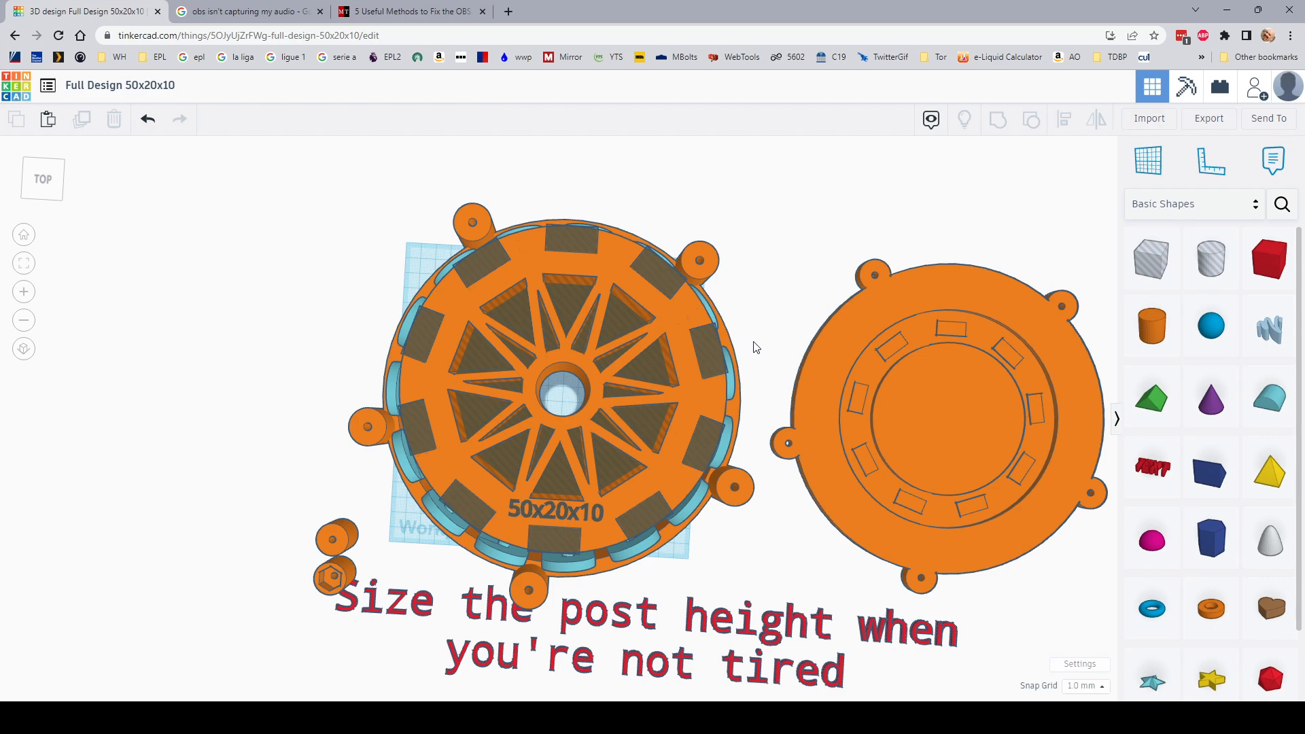
{"action": "right_click_drag", "start_coordinate": [779, 322], "coordinate": [781, 279]}
{"action": "scroll", "coordinate": [581, 452], "scroll_direction": "up", "scroll_amount": 2}
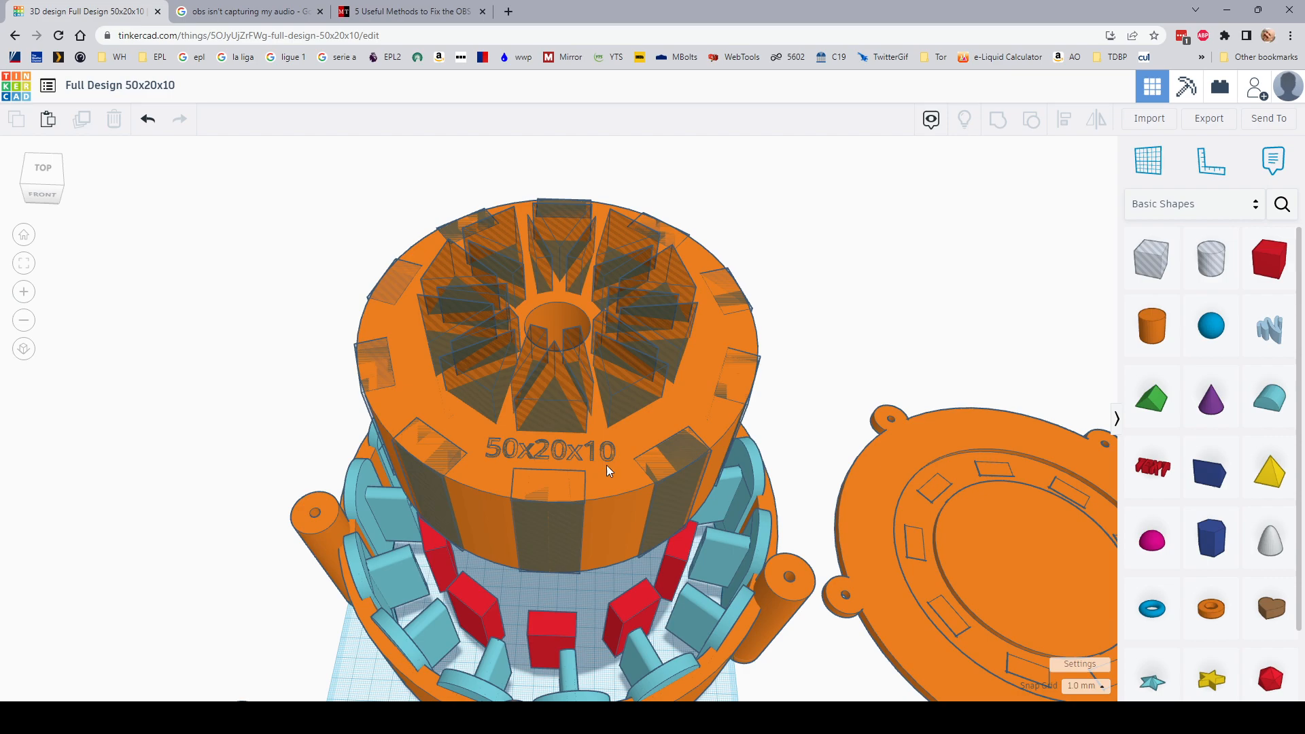
Raise the rotor's solid orange cylinder clear of the slot, spoke and text hole shapes beneath it.
{"action": "left_click", "coordinate": [667, 425]}
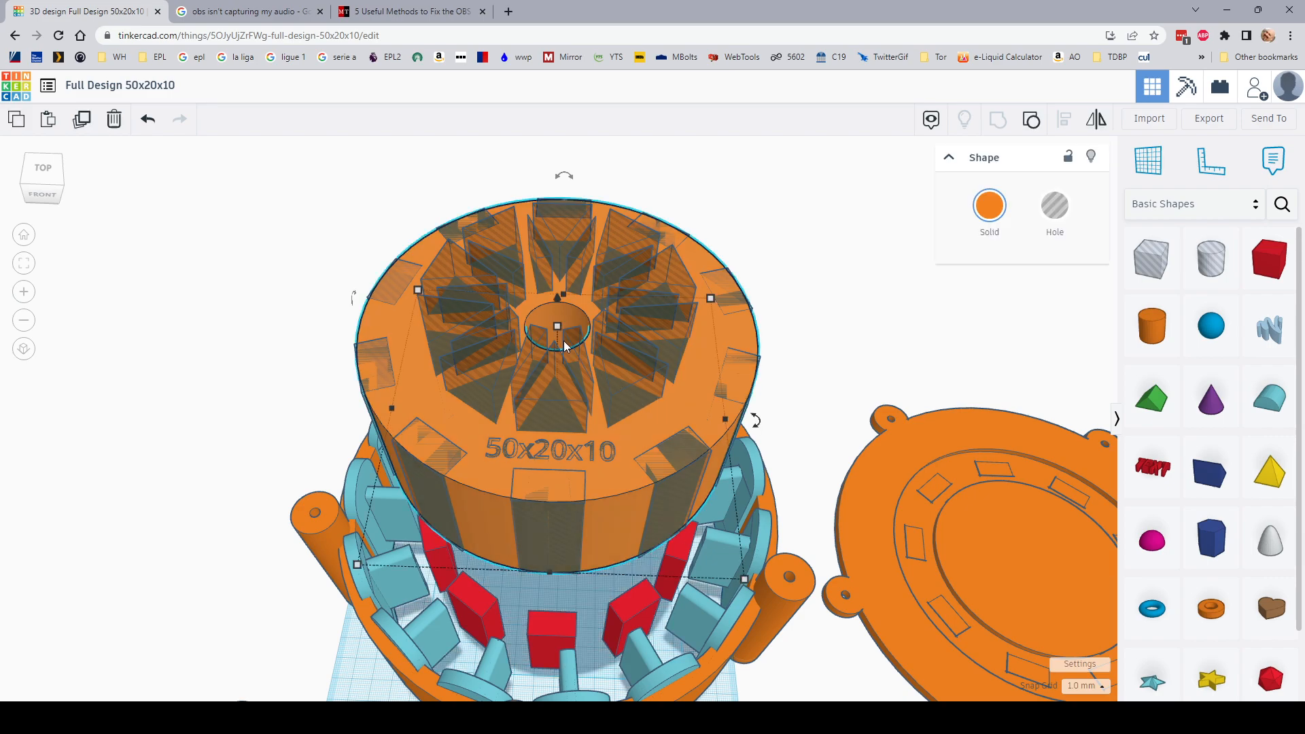
{"action": "right_click_drag", "start_coordinate": [813, 368], "coordinate": [613, 521]}
{"action": "left_click_drag", "start_coordinate": [556, 509], "coordinate": [974, 462]}
{"action": "right_click_drag", "start_coordinate": [971, 457], "coordinate": [941, 326]}
{"action": "right_click_drag", "start_coordinate": [859, 511], "coordinate": [867, 408]}
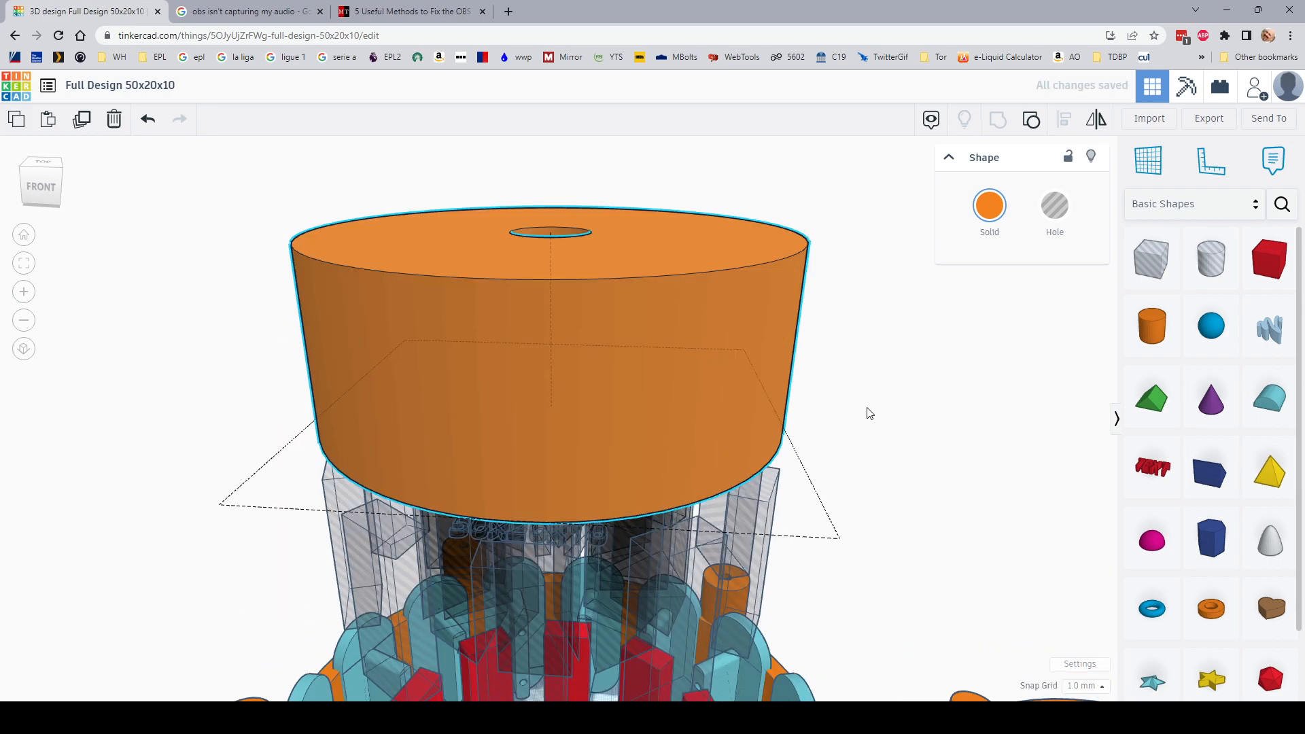
{"action": "middle_click_drag", "start_coordinate": [867, 407], "coordinate": [869, 340]}
{"action": "right_click_drag", "start_coordinate": [896, 422], "coordinate": [894, 400]}
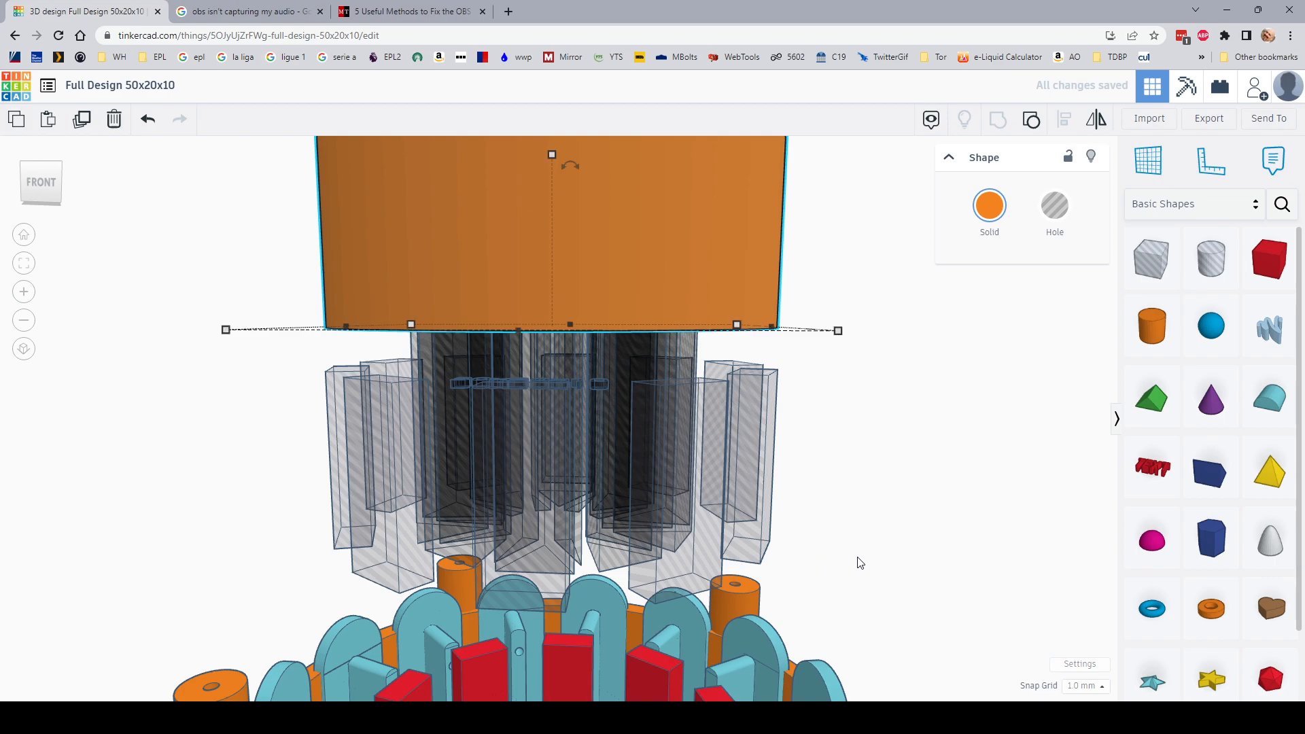
{"action": "middle_click_drag", "start_coordinate": [860, 569], "coordinate": [855, 432]}
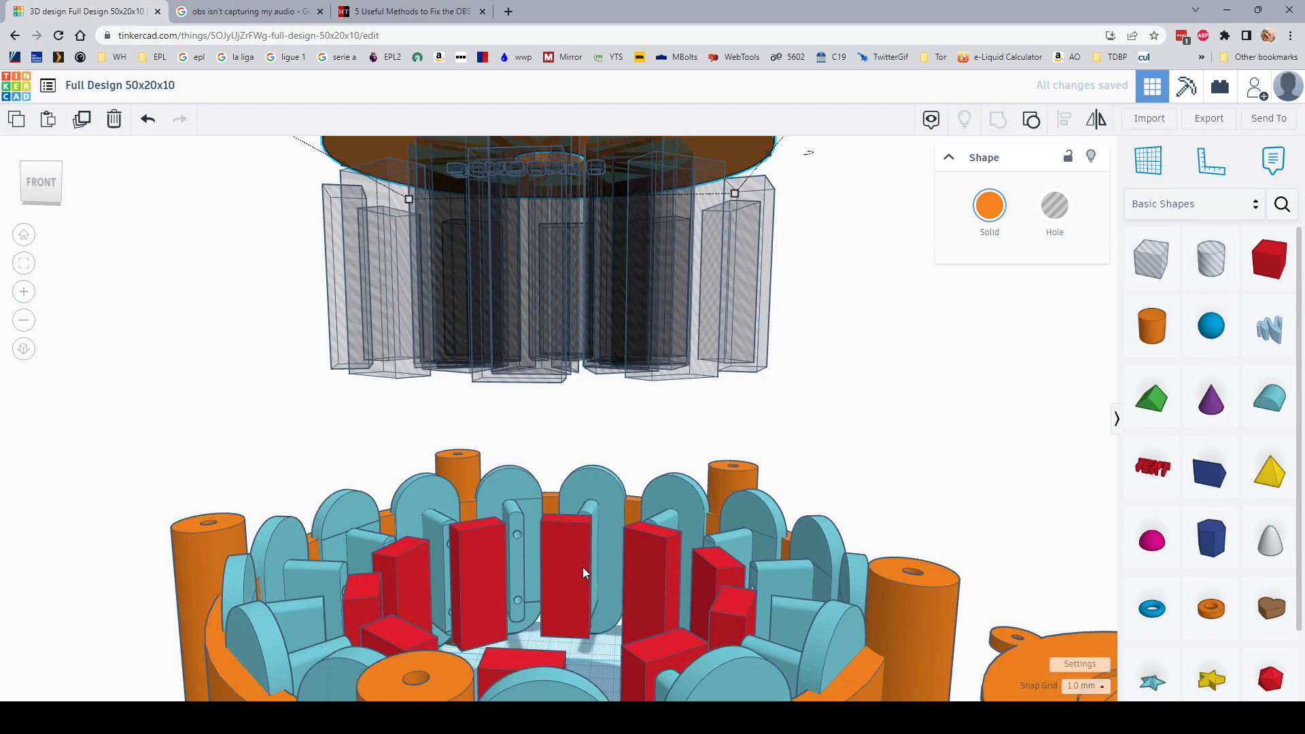
Compare the ring of red blocks with the slot and spoke hole shapes below the raised cylinder.
{"action": "left_click", "coordinate": [582, 567]}
{"action": "left_click", "coordinate": [758, 334]}
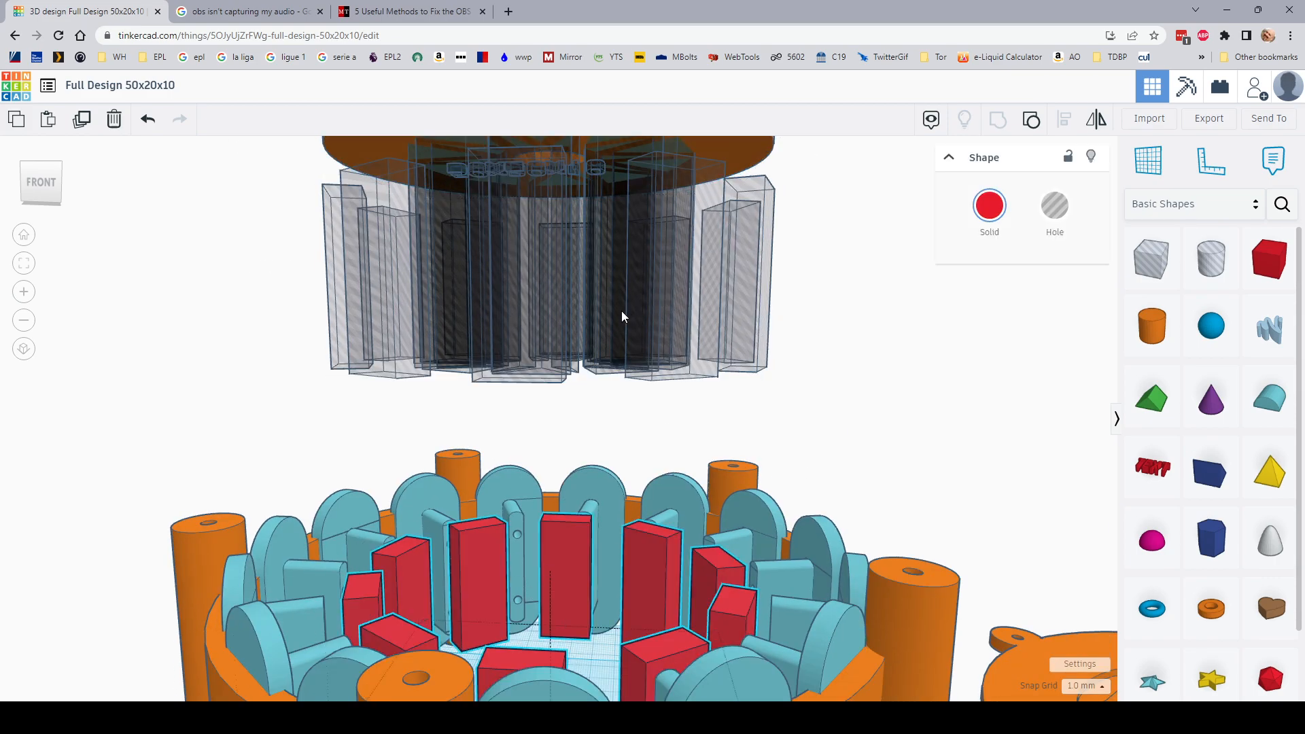
{"action": "right_click_drag", "start_coordinate": [650, 383], "coordinate": [595, 312]}
{"action": "left_click", "coordinate": [595, 313]}
{"action": "right_click_drag", "start_coordinate": [842, 303], "coordinate": [783, 318]}
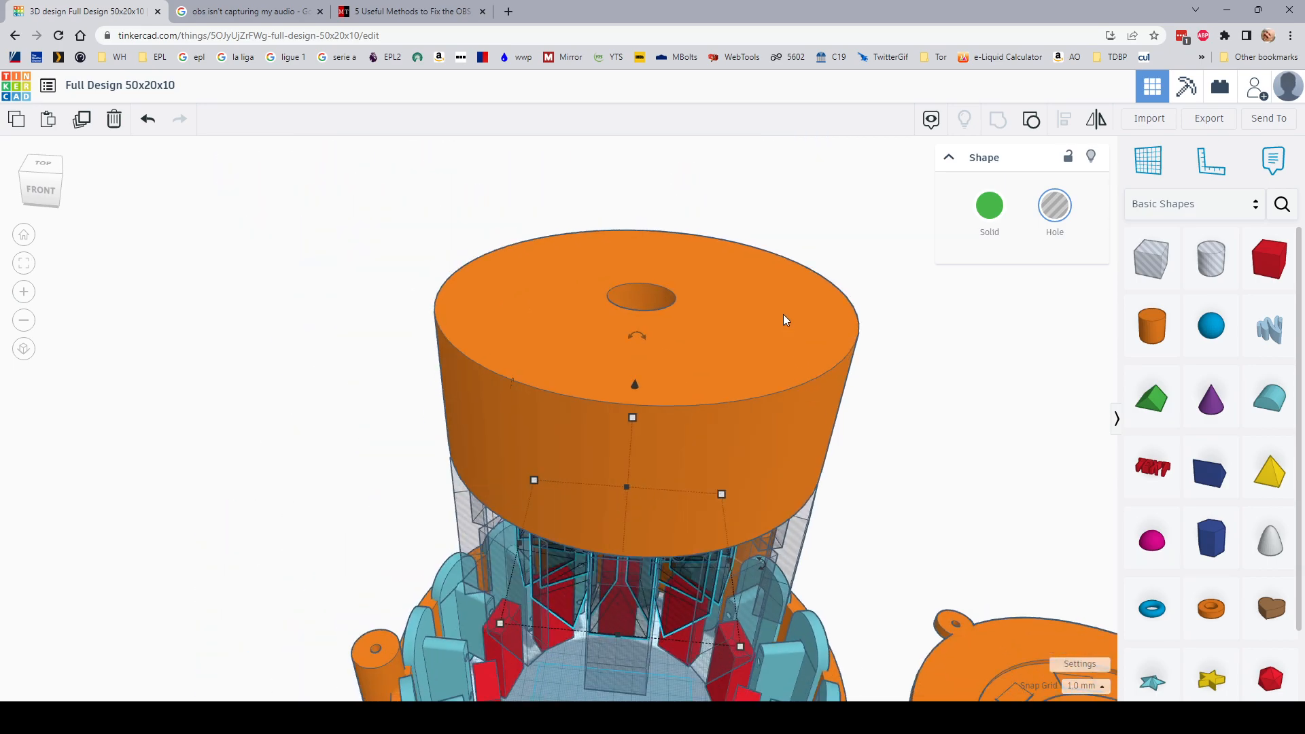
{"action": "left_click", "coordinate": [1013, 387]}
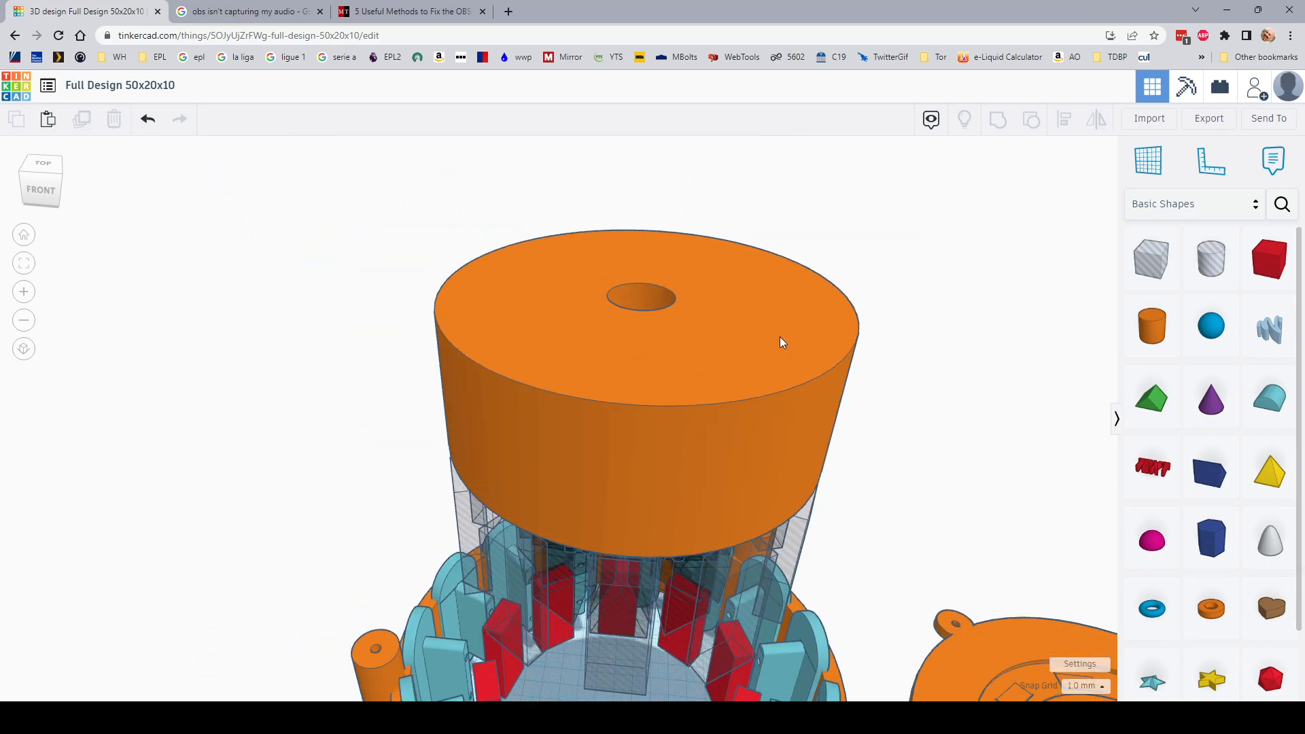
Ungroup the raised orange cylinder and lift its centre hole cylinder up out of the body.
{"action": "left_click", "coordinate": [802, 304]}
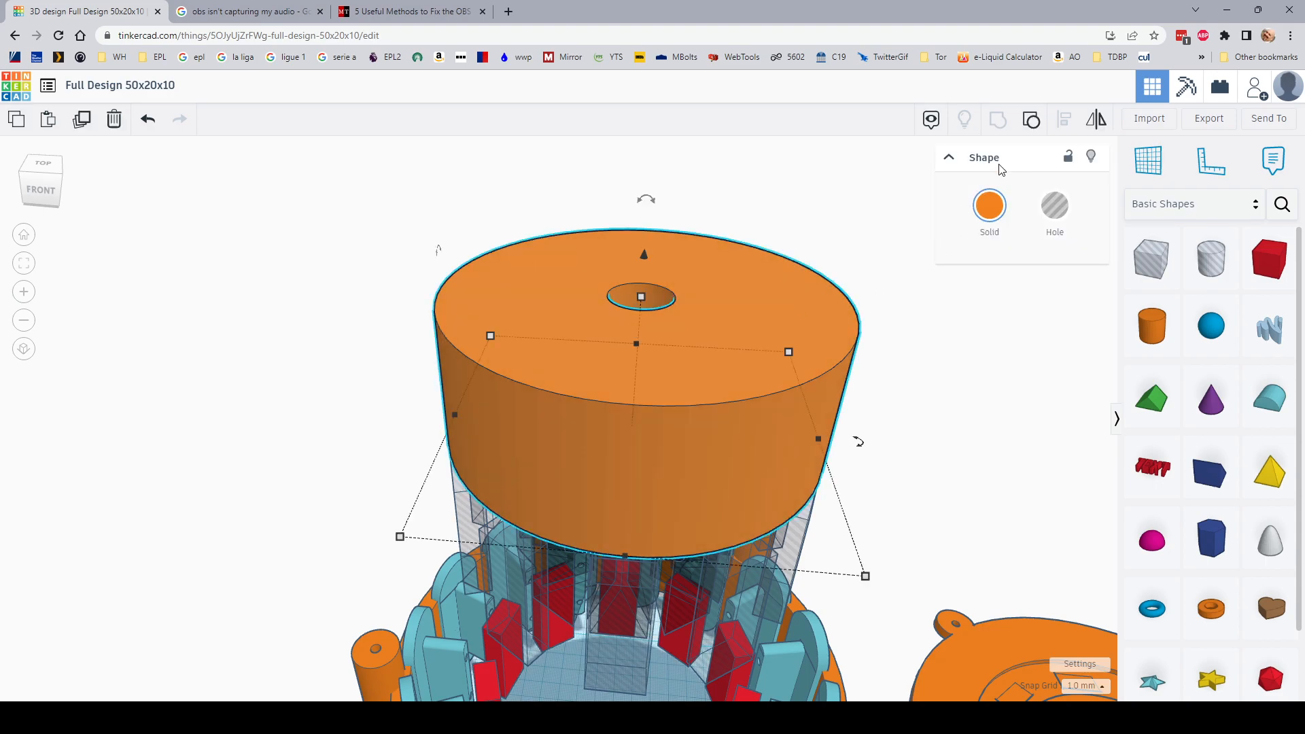
{"action": "left_click", "coordinate": [1034, 123]}
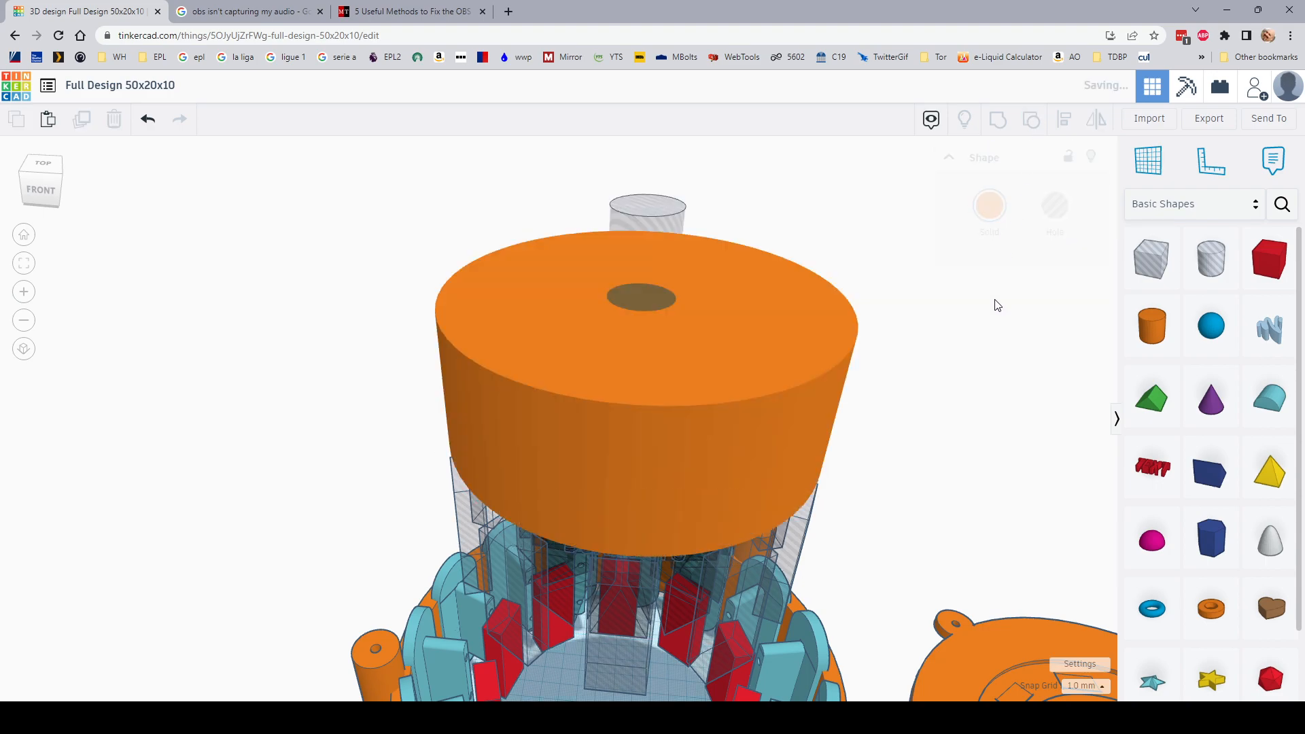
{"action": "middle_click_drag", "start_coordinate": [845, 336], "coordinate": [829, 352]}
{"action": "left_click", "coordinate": [829, 343]}
{"action": "left_click", "coordinate": [504, 314]}
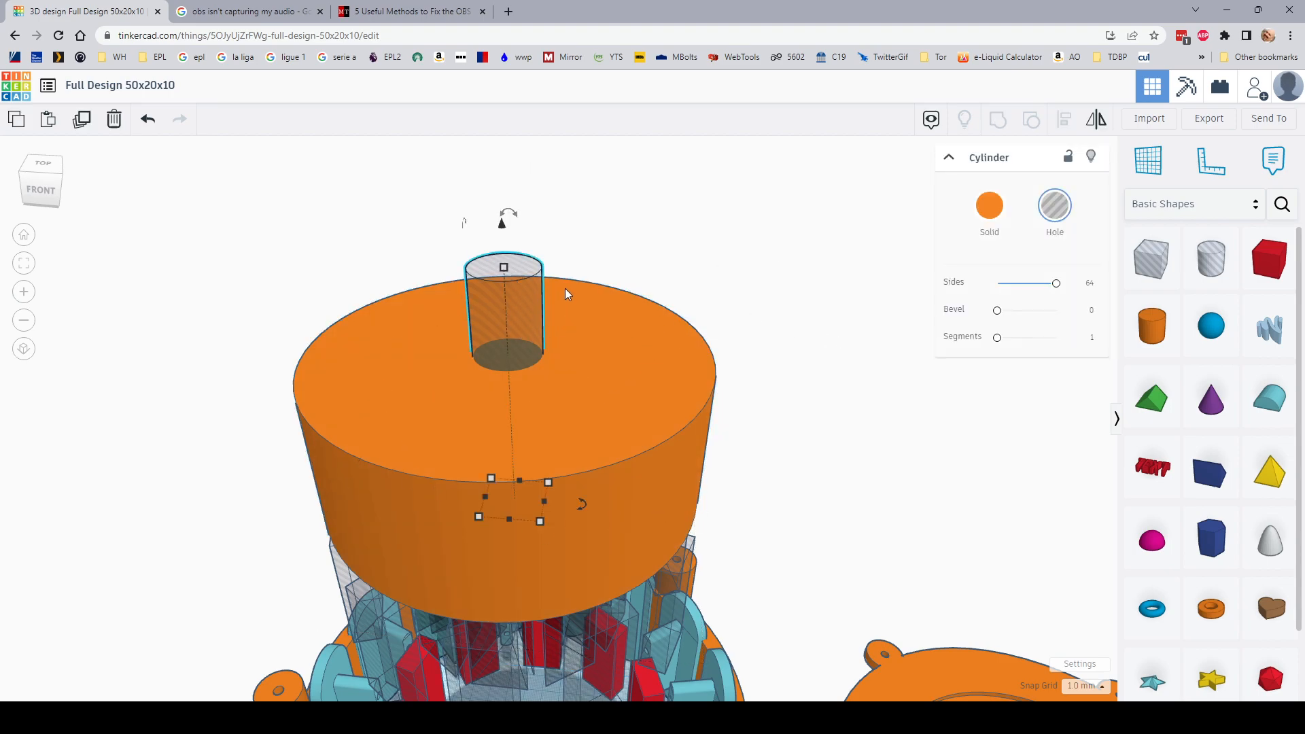
{"action": "left_click_drag", "start_coordinate": [502, 219], "coordinate": [517, 9]}
{"action": "scroll", "coordinate": [684, 467], "scroll_direction": "down", "scroll_amount": 2}
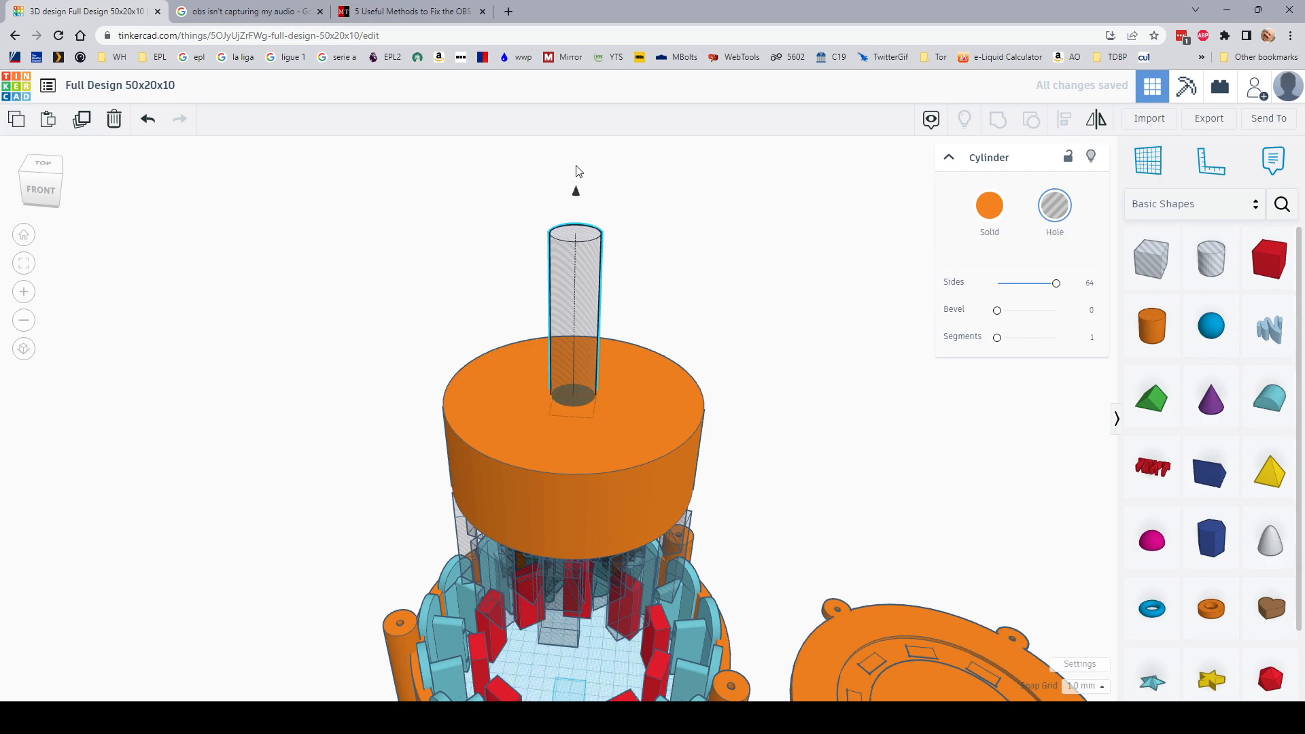
{"action": "left_click_drag", "start_coordinate": [576, 171], "coordinate": [576, 159]}
Change the raised centre hole cylinder from a hole to a solid.
{"action": "left_click", "coordinate": [804, 316]}
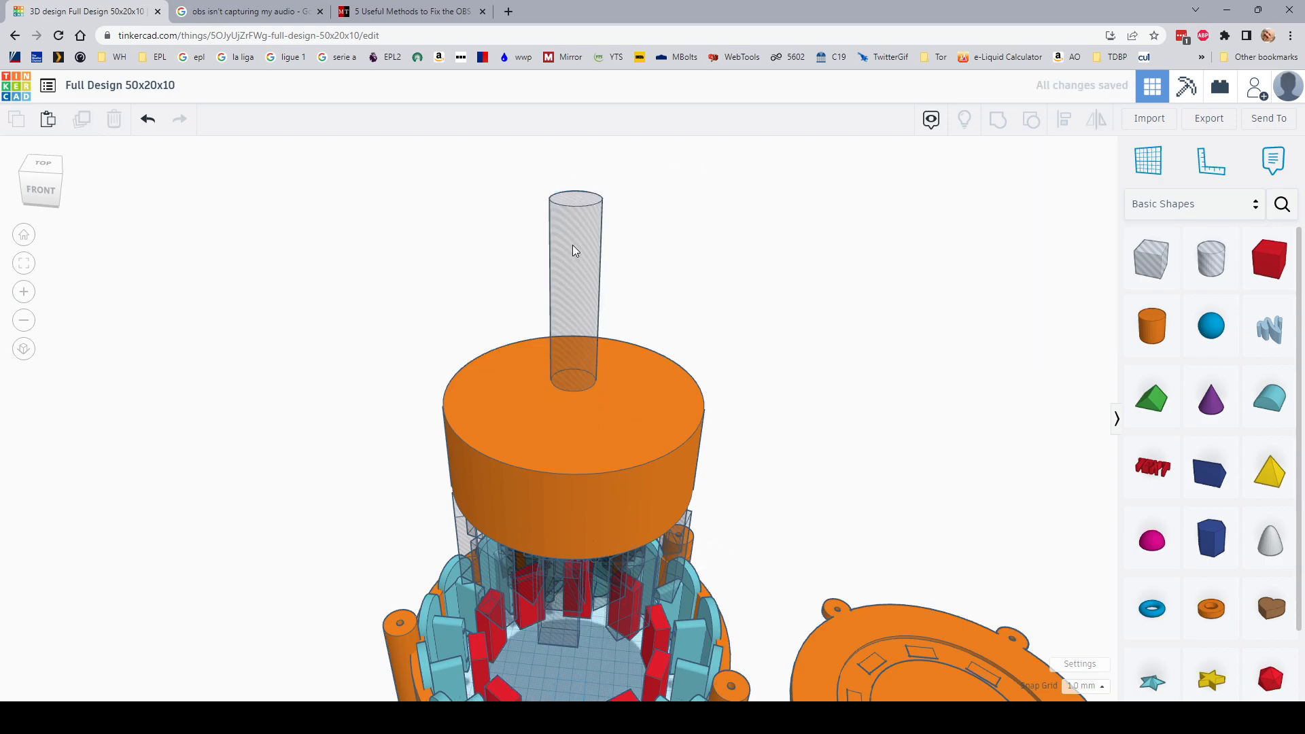
{"action": "left_click", "coordinate": [658, 426]}
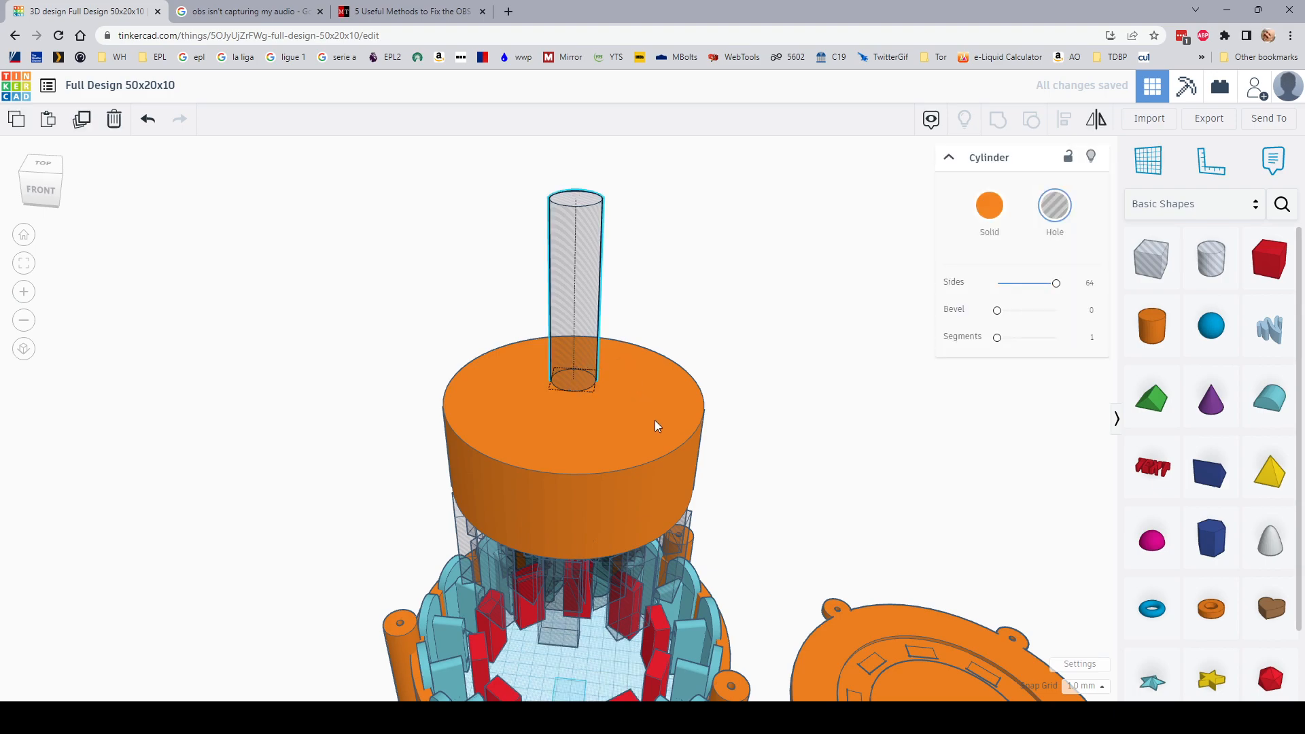
{"action": "left_click", "coordinate": [575, 274]}
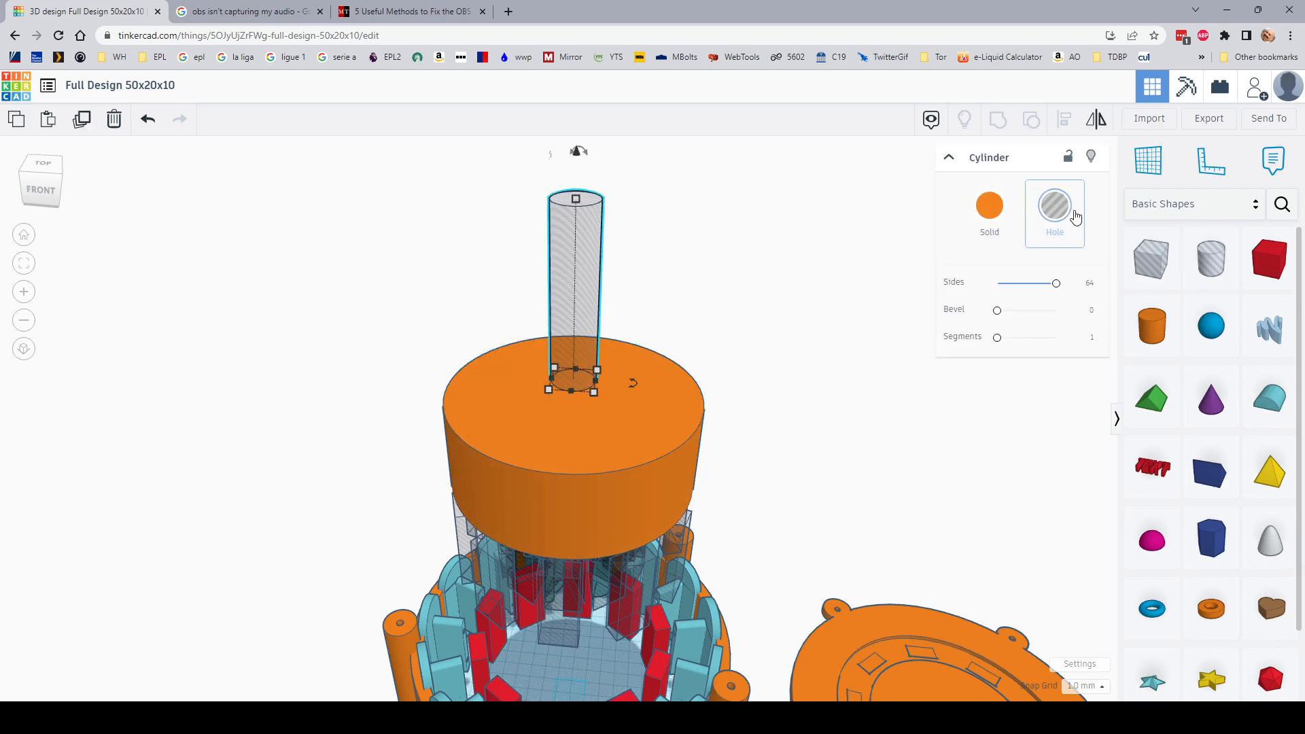
{"action": "left_click", "coordinate": [989, 205]}
Undo the rotor ungrouping and shape moves until the complete rotor sits back inside the stator.
{"action": "middle_click_drag", "start_coordinate": [767, 597], "coordinate": [762, 516]}
{"action": "key", "text": "ctrl+z"}
{"action": "key", "text": "ctrl+z"}
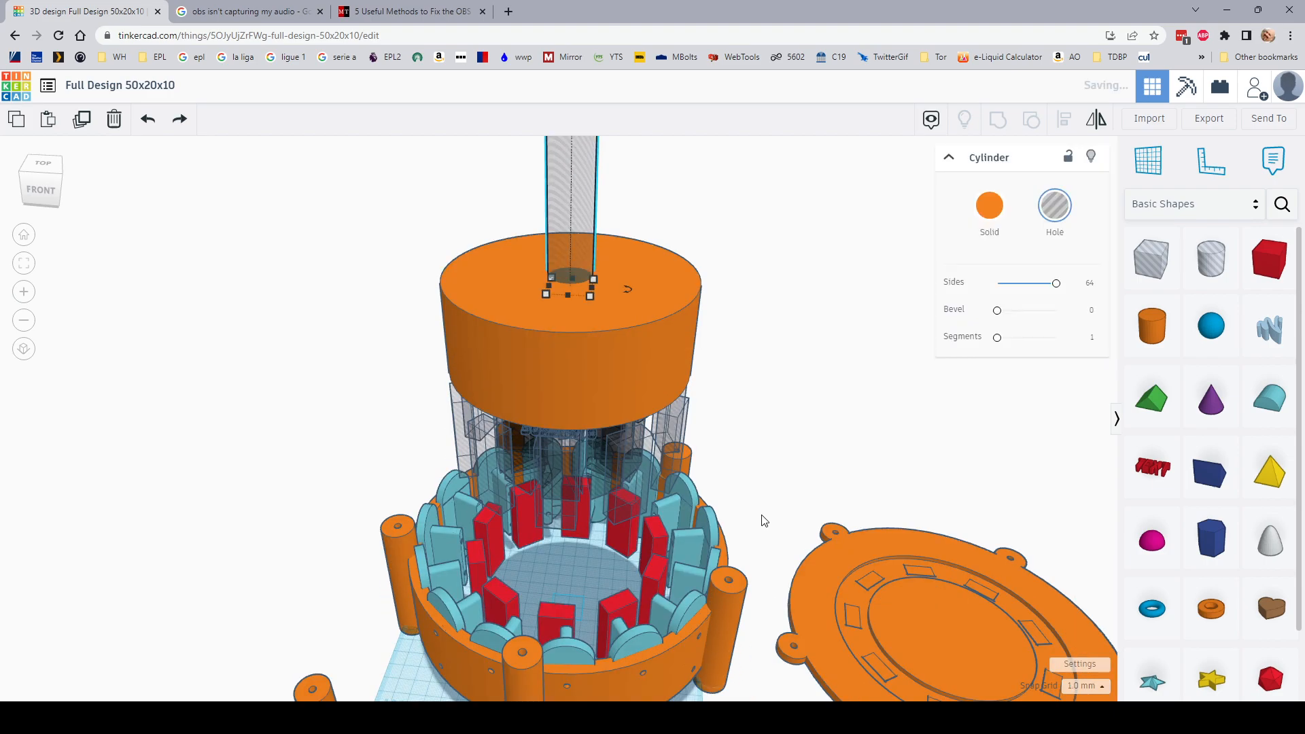
{"action": "key", "text": "ctrl+y"}
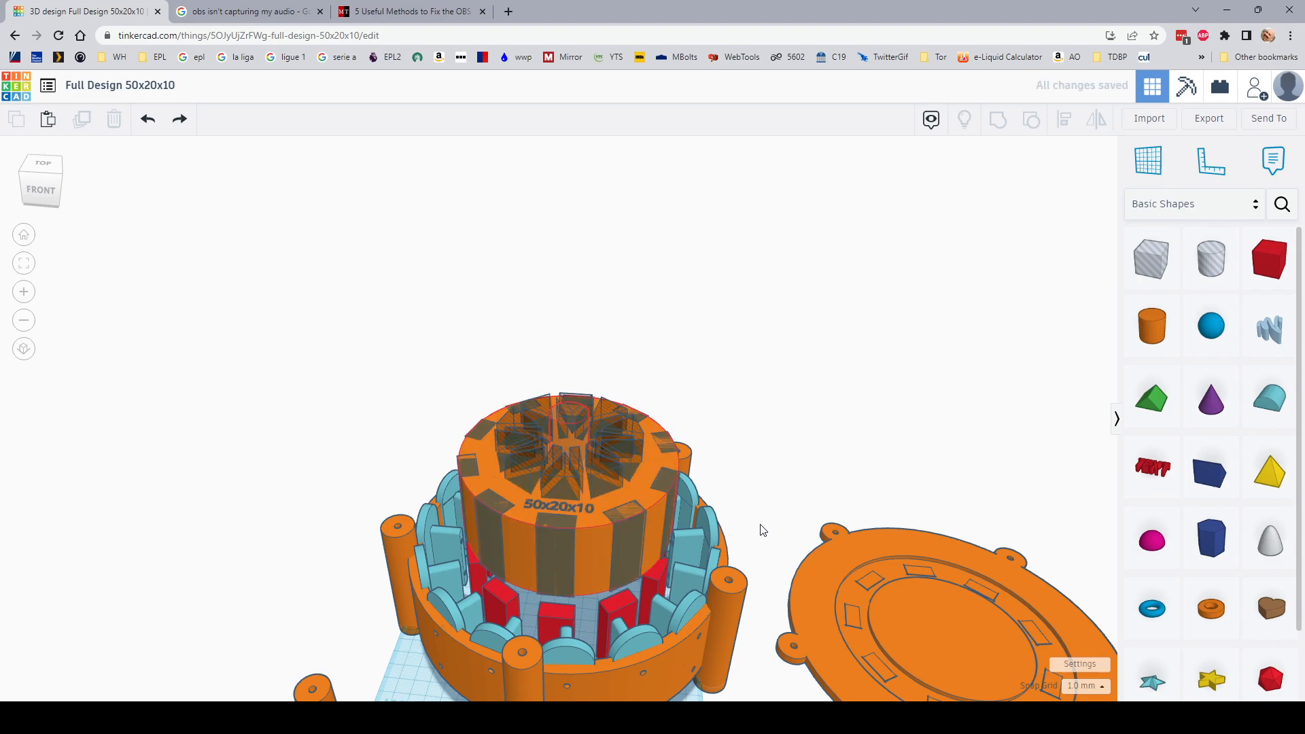
{"action": "key", "text": "ctrl+y"}
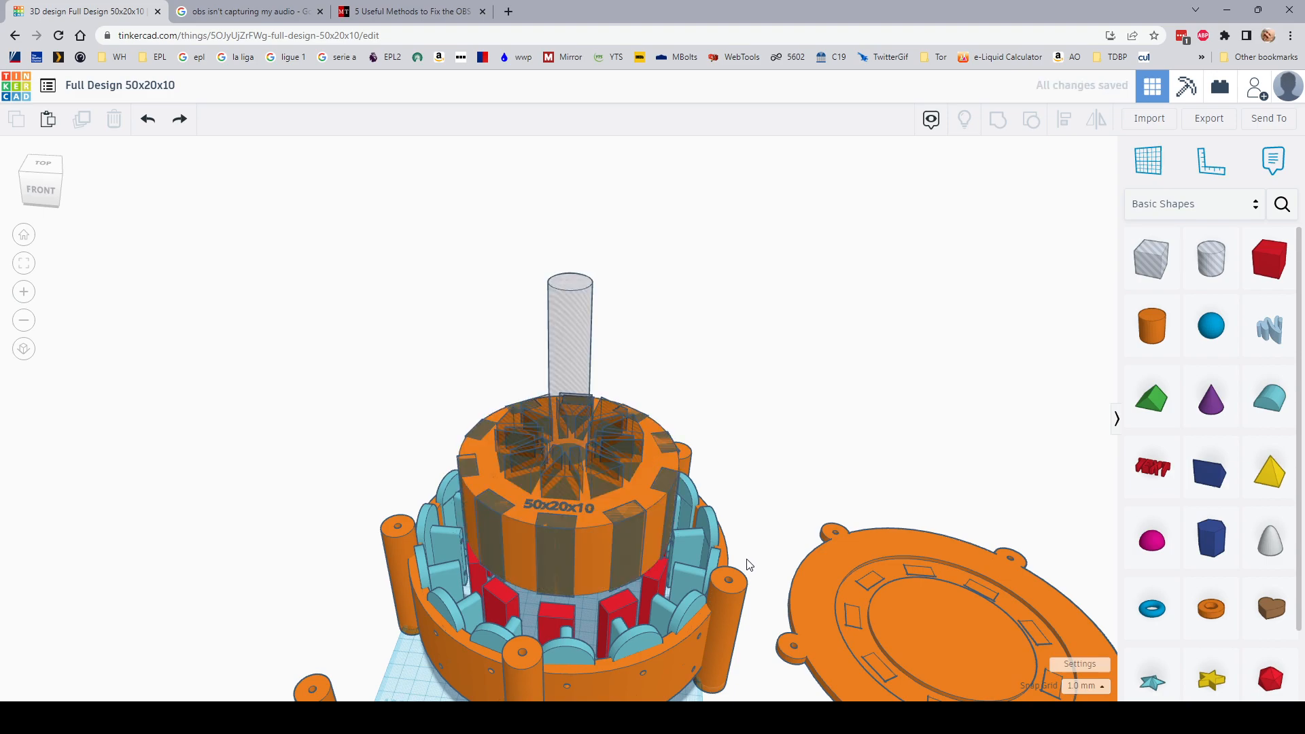
{"action": "key", "text": "ctrl+z"}
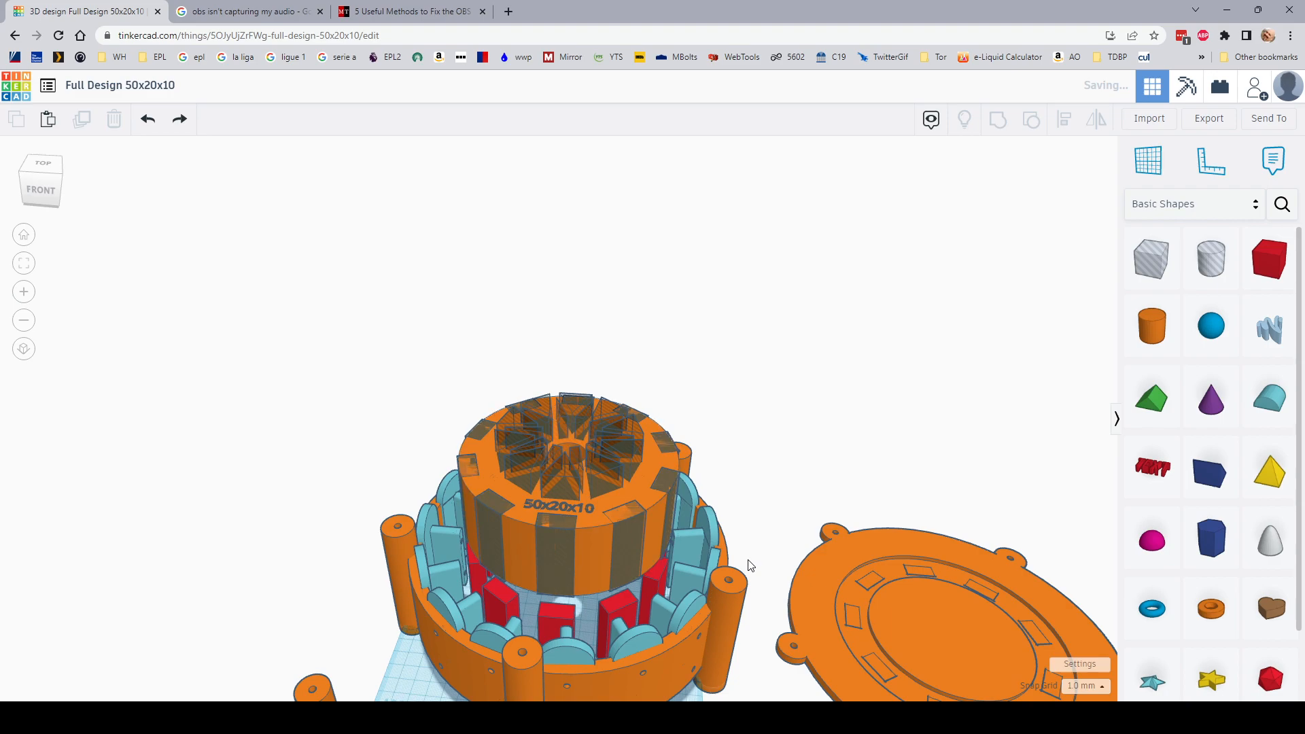
{"action": "key", "text": "ctrl+z"}
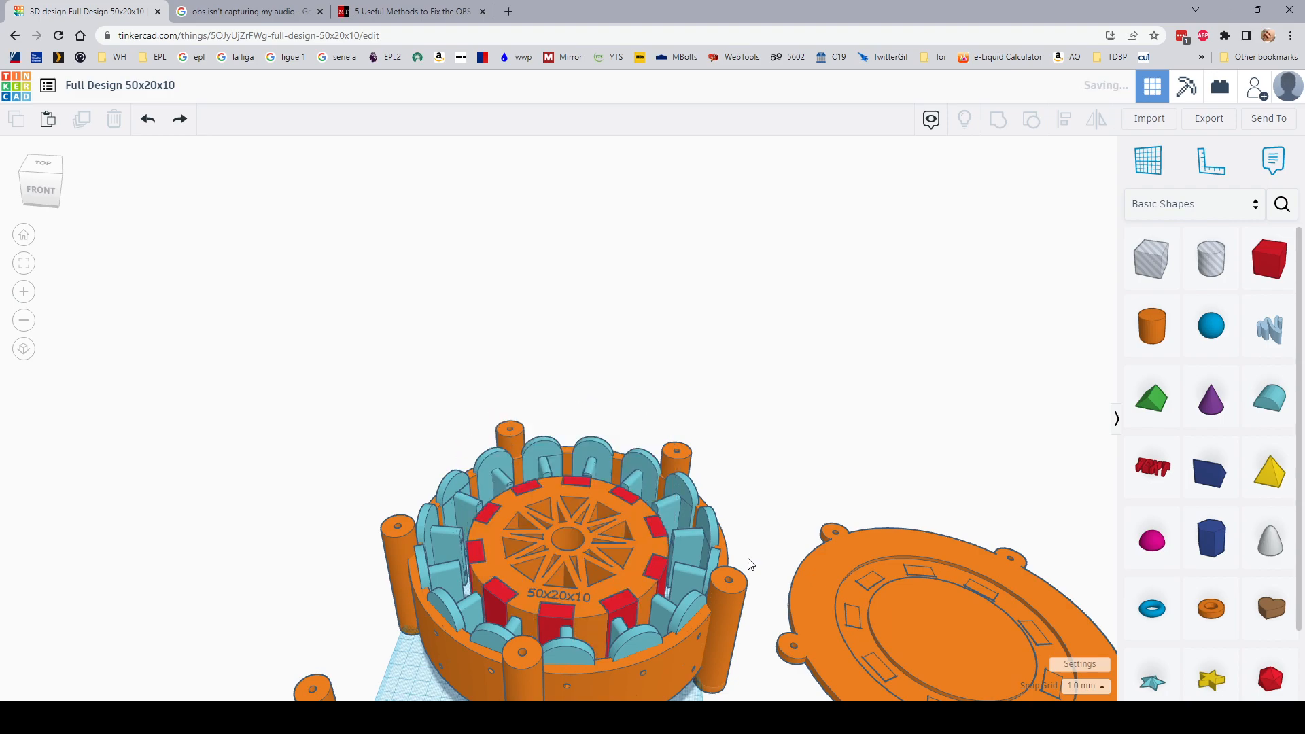
Examine the shape of the teal holders and the gap between their ends and the rotor's red magnet blocks.
{"action": "left_click", "coordinate": [446, 537]}
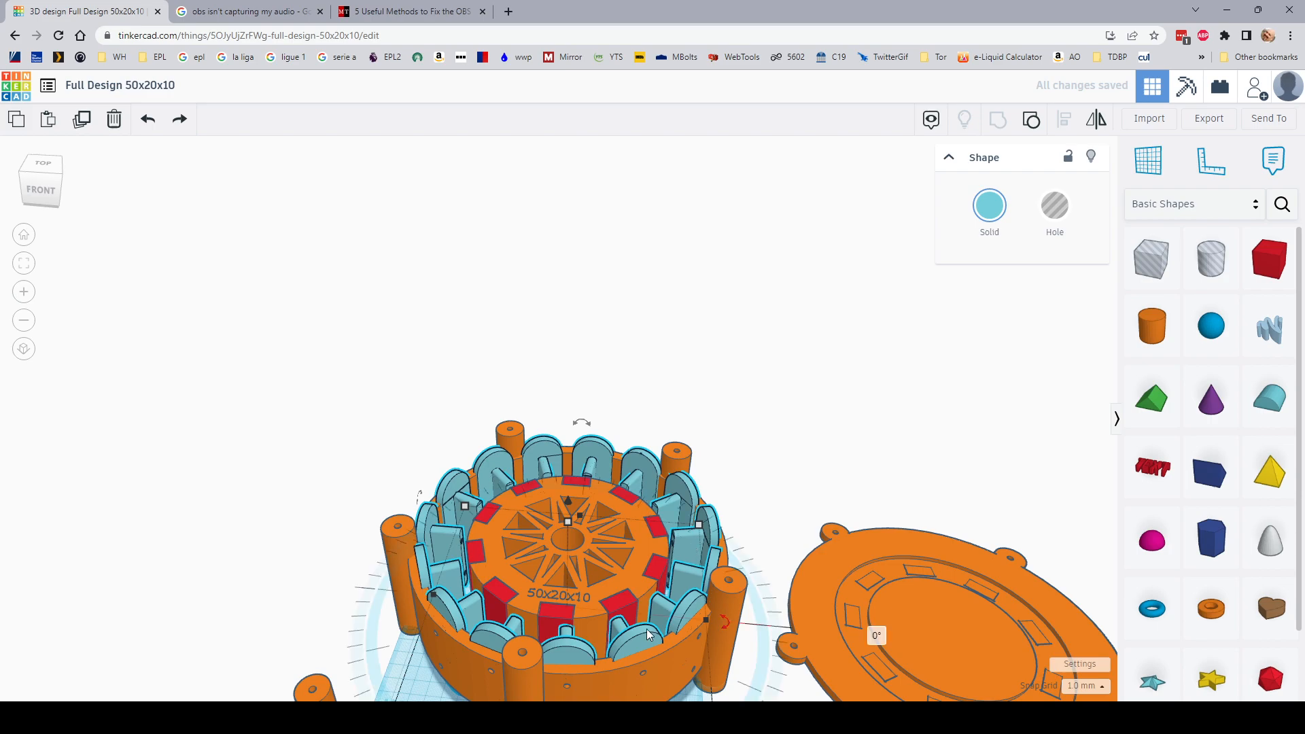
{"action": "middle_click_drag", "start_coordinate": [416, 673], "coordinate": [562, 534]}
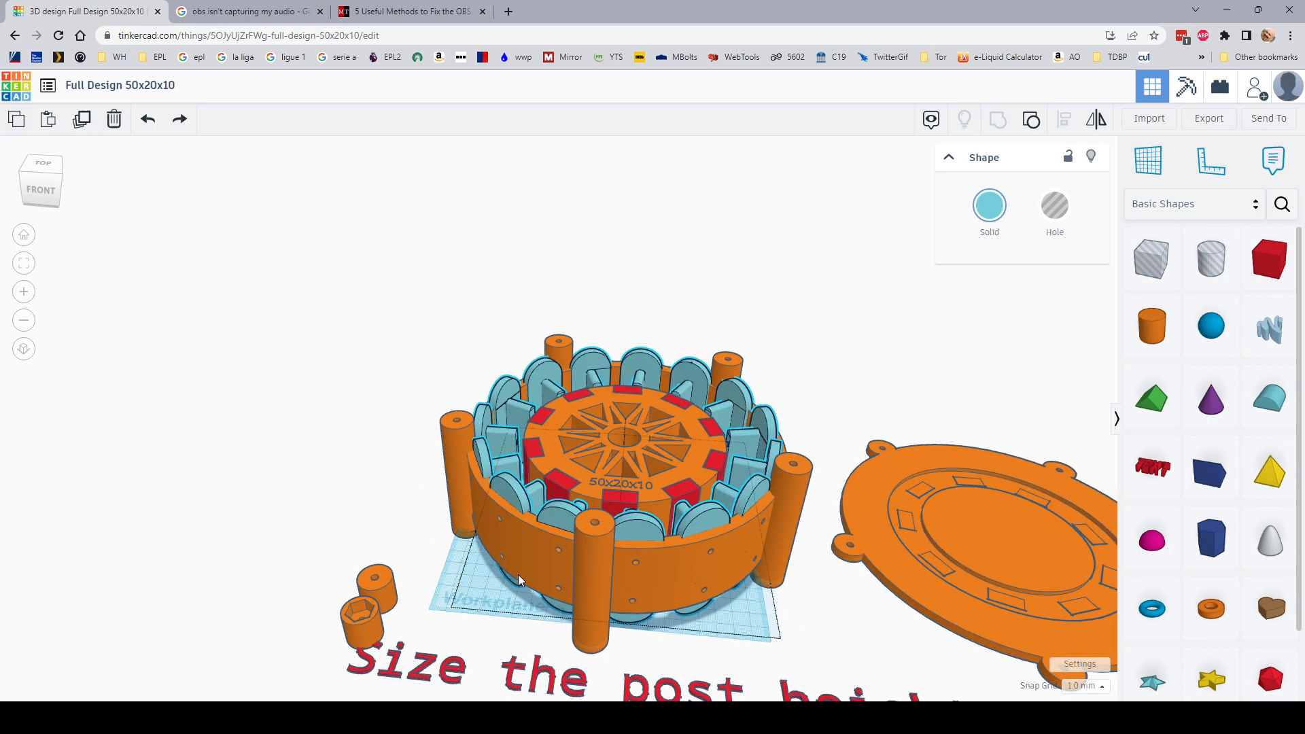
{"action": "scroll", "coordinate": [557, 525], "scroll_direction": "up", "scroll_amount": 1}
{"action": "scroll", "coordinate": [558, 521], "scroll_direction": "up", "scroll_amount": 5}
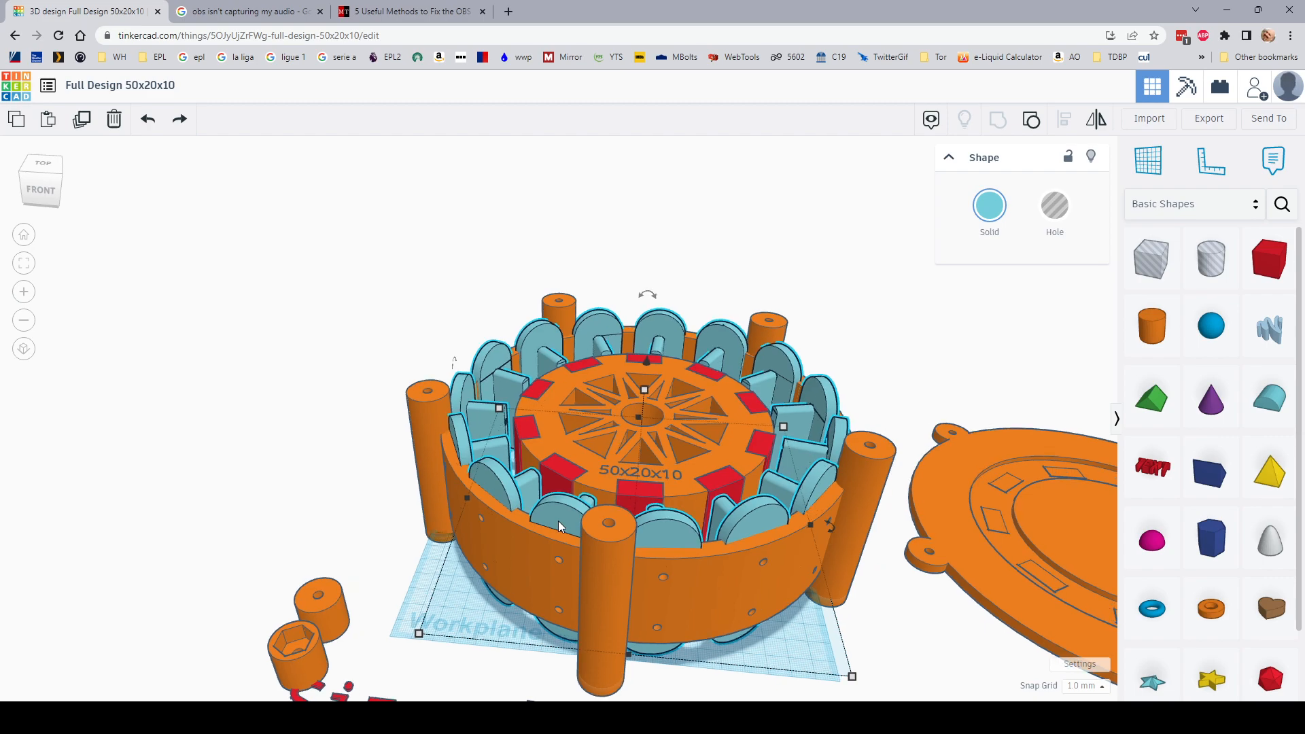
{"action": "scroll", "coordinate": [571, 407], "scroll_direction": "up", "scroll_amount": 1}
{"action": "right_click_drag", "start_coordinate": [667, 449], "coordinate": [521, 508]}
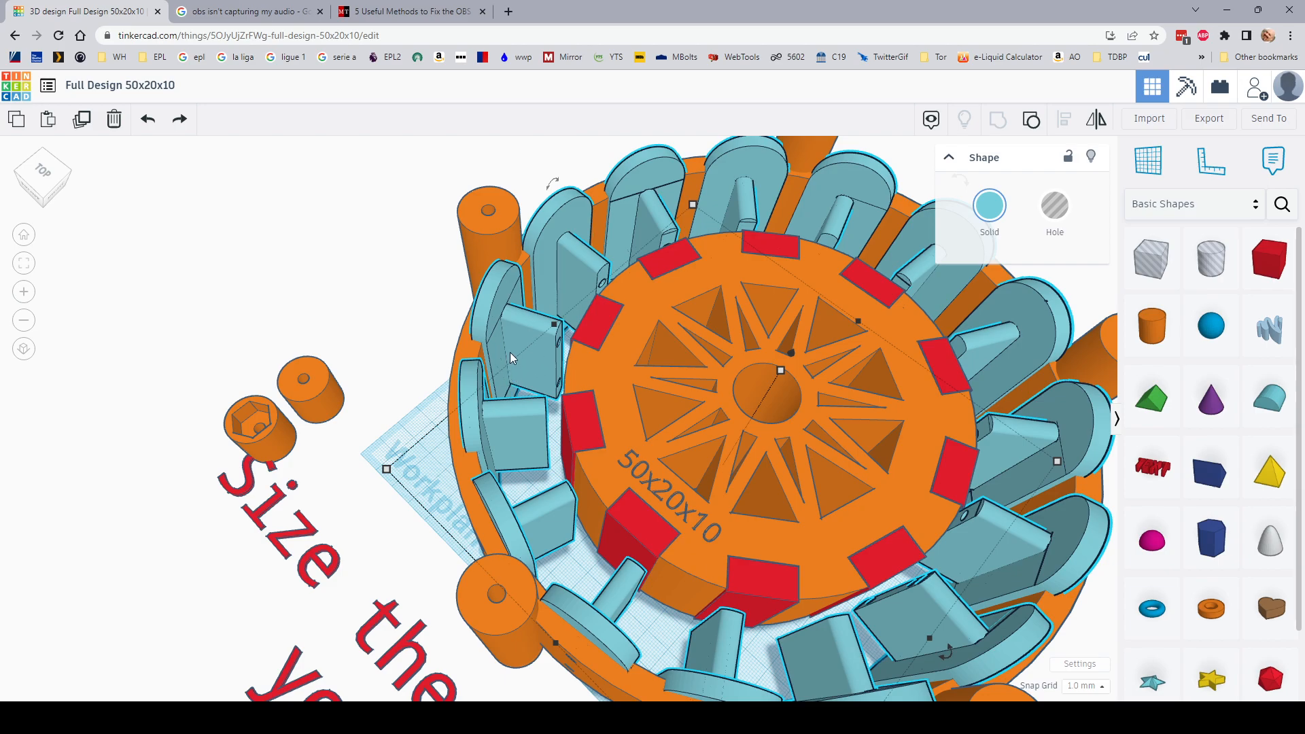
{"action": "scroll", "coordinate": [622, 450], "scroll_direction": "up", "scroll_amount": 4}
{"action": "right_click_drag", "start_coordinate": [594, 439], "coordinate": [532, 454]}
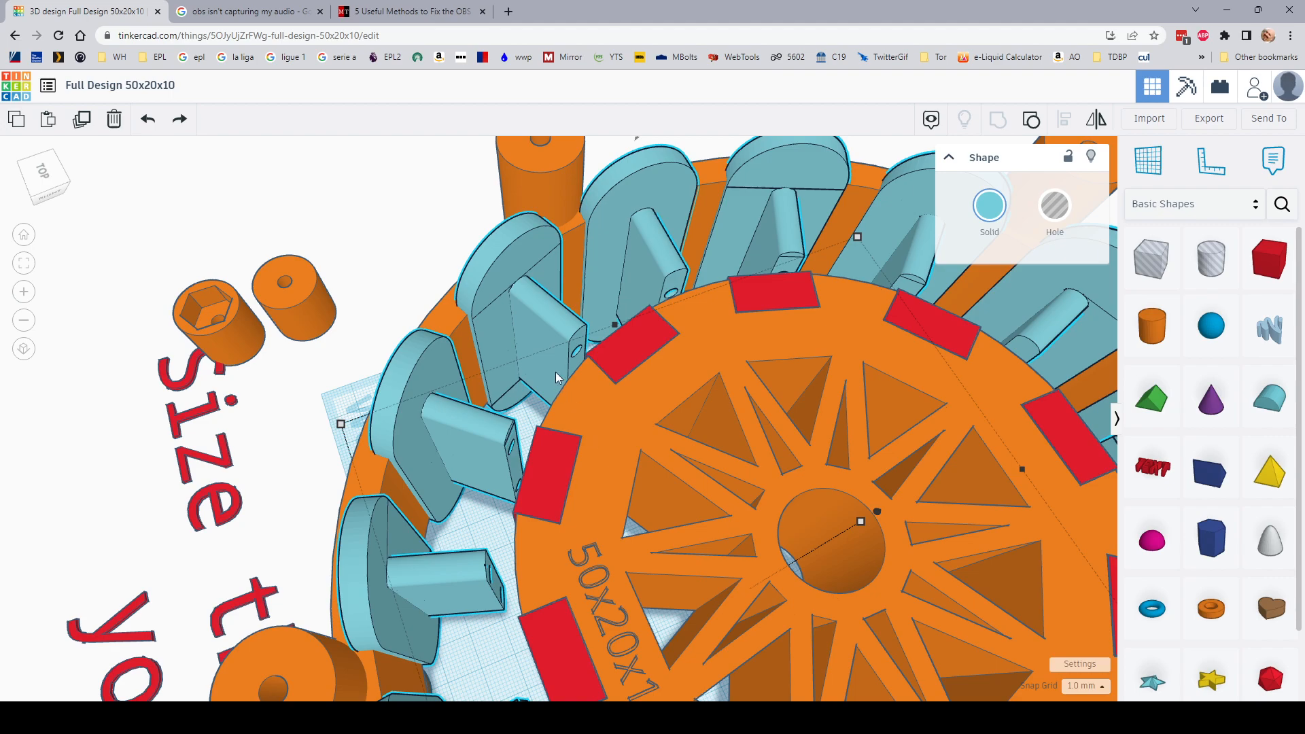
{"action": "right_click_drag", "start_coordinate": [603, 415], "coordinate": [544, 263]}
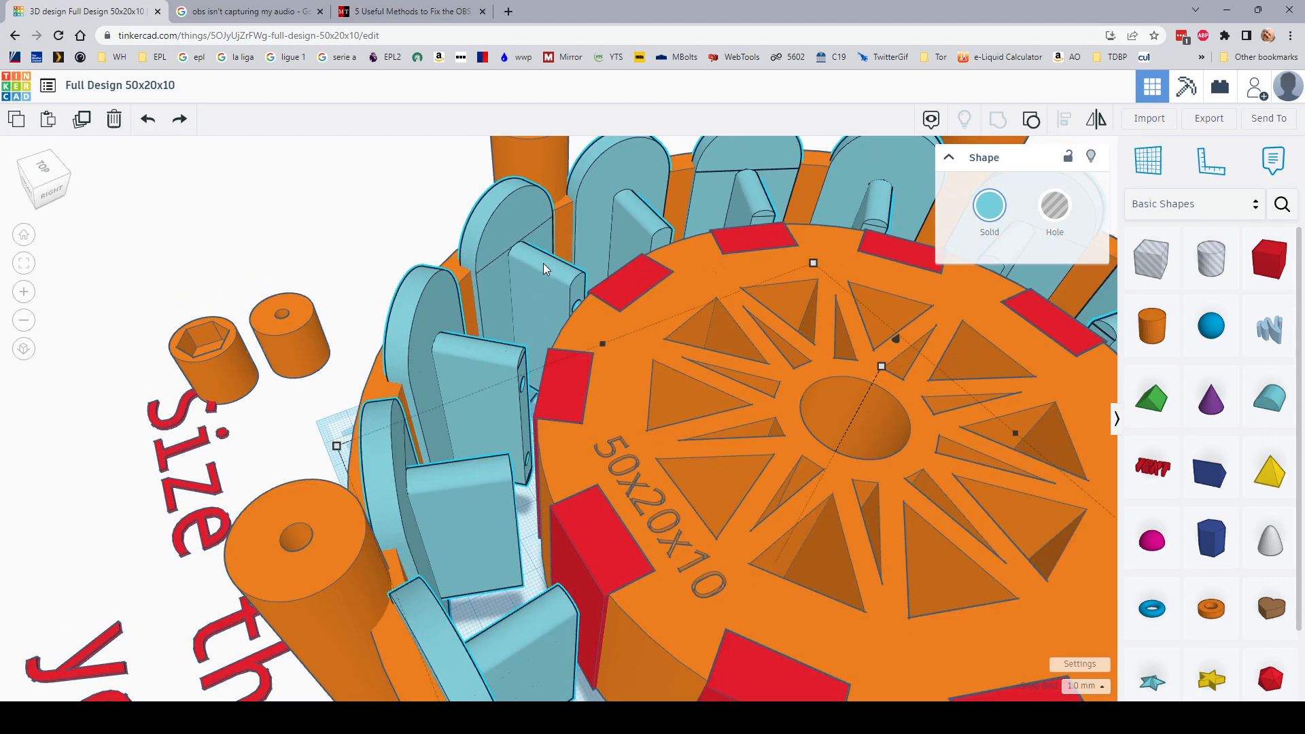
{"action": "right_click_drag", "start_coordinate": [634, 360], "coordinate": [634, 368]}
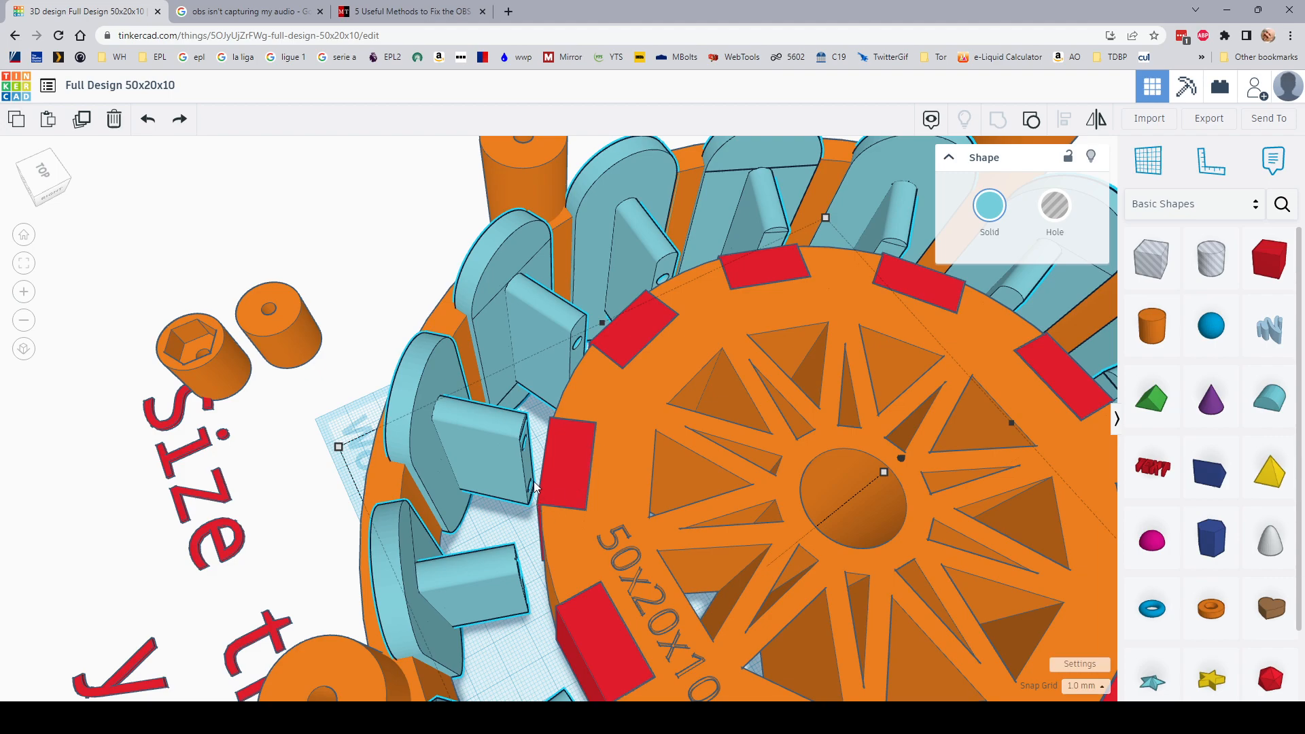
{"action": "scroll", "coordinate": [534, 482], "scroll_direction": "up", "scroll_amount": 6}
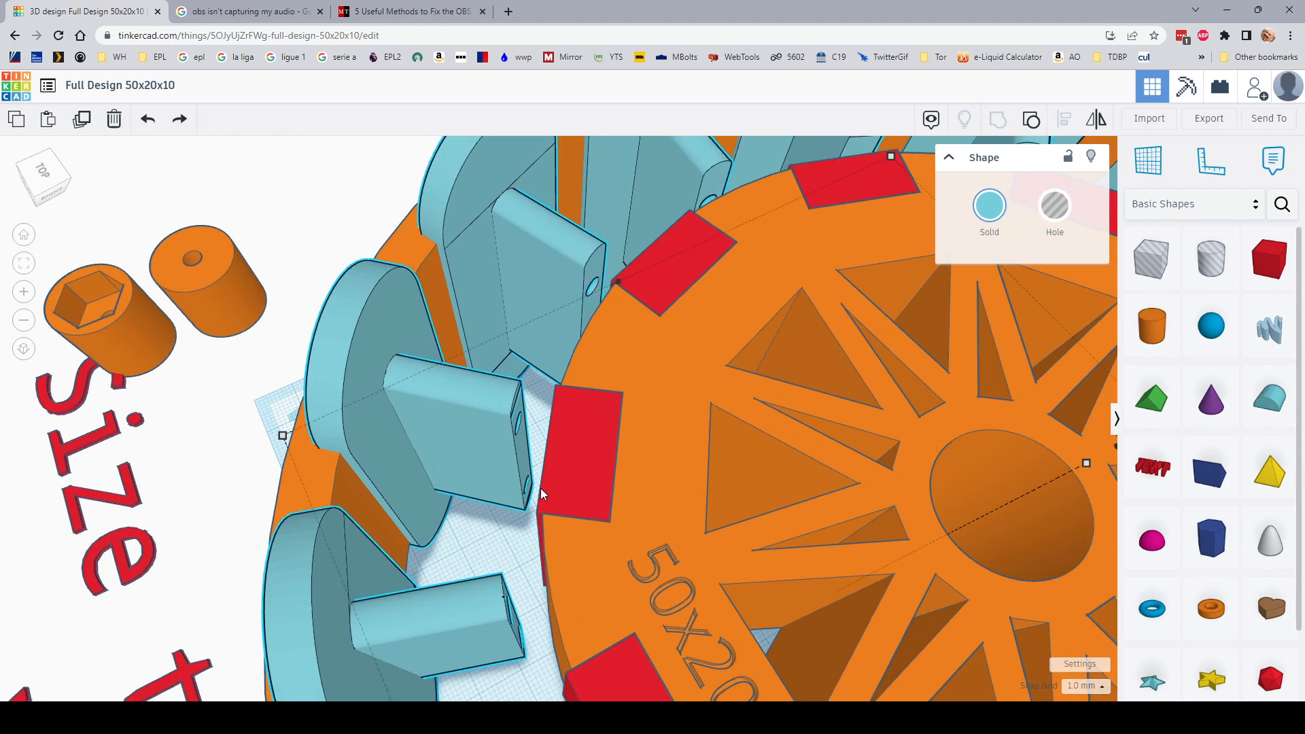
{"action": "scroll", "coordinate": [527, 489], "scroll_direction": "up", "scroll_amount": 2}
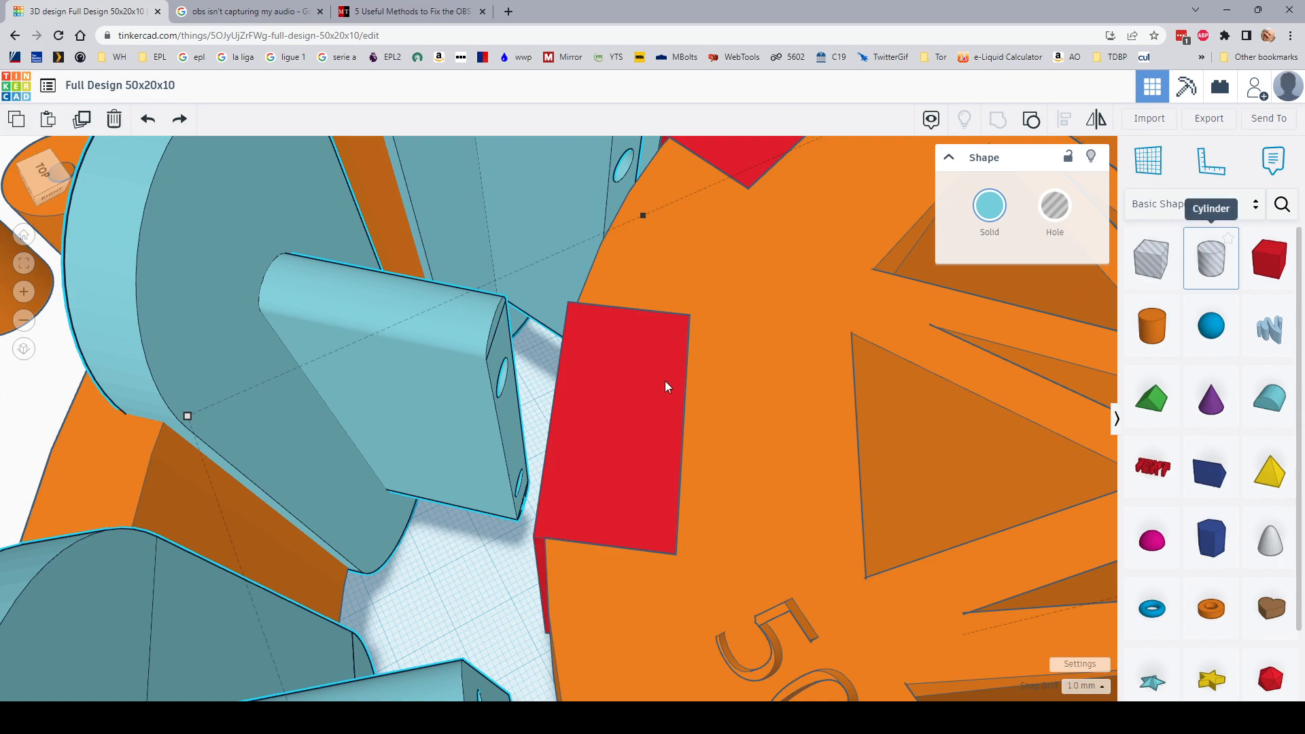
Move the slotted orange outer ring out of the assembly so it stands clear beside the workplane.
{"action": "left_click", "coordinate": [488, 580]}
{"action": "scroll", "coordinate": [488, 579], "scroll_direction": "down", "scroll_amount": 5}
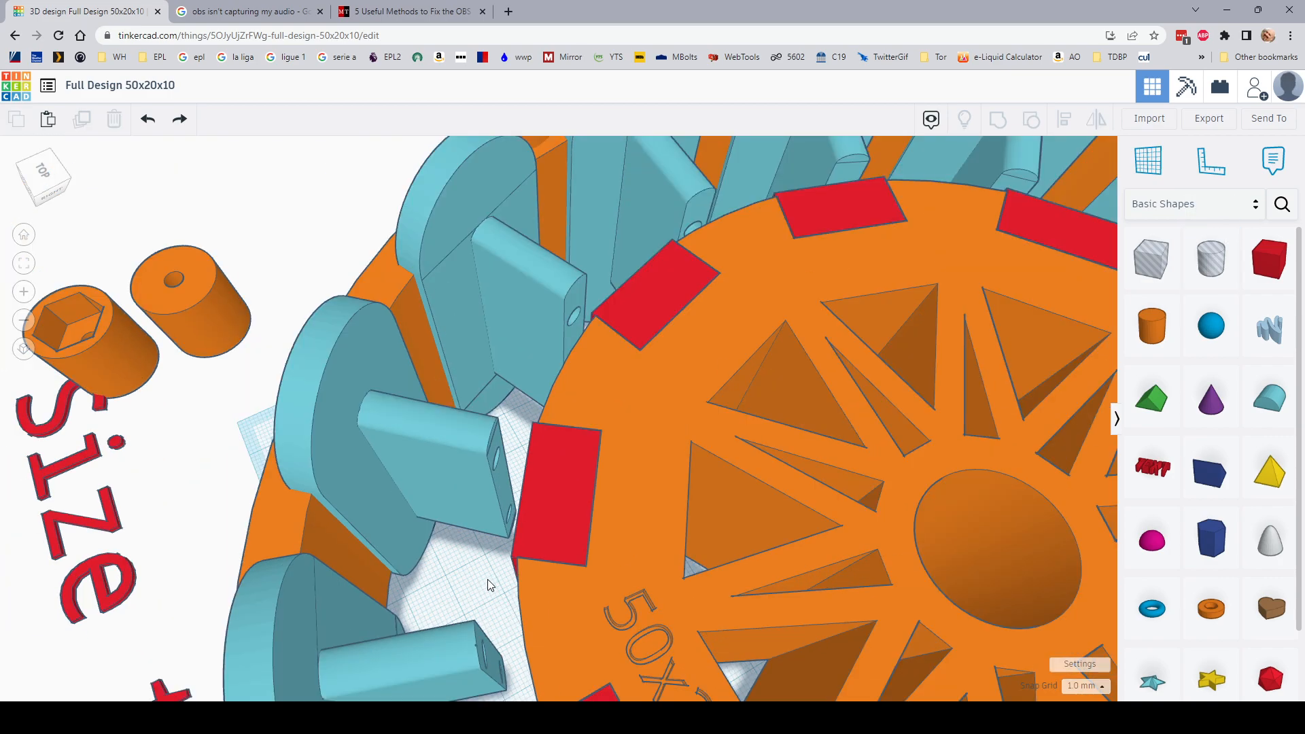
{"action": "scroll", "coordinate": [464, 565], "scroll_direction": "up", "scroll_amount": 2}
{"action": "right_click_drag", "start_coordinate": [540, 550], "coordinate": [741, 511]}
{"action": "scroll", "coordinate": [741, 511], "scroll_direction": "down", "scroll_amount": 5}
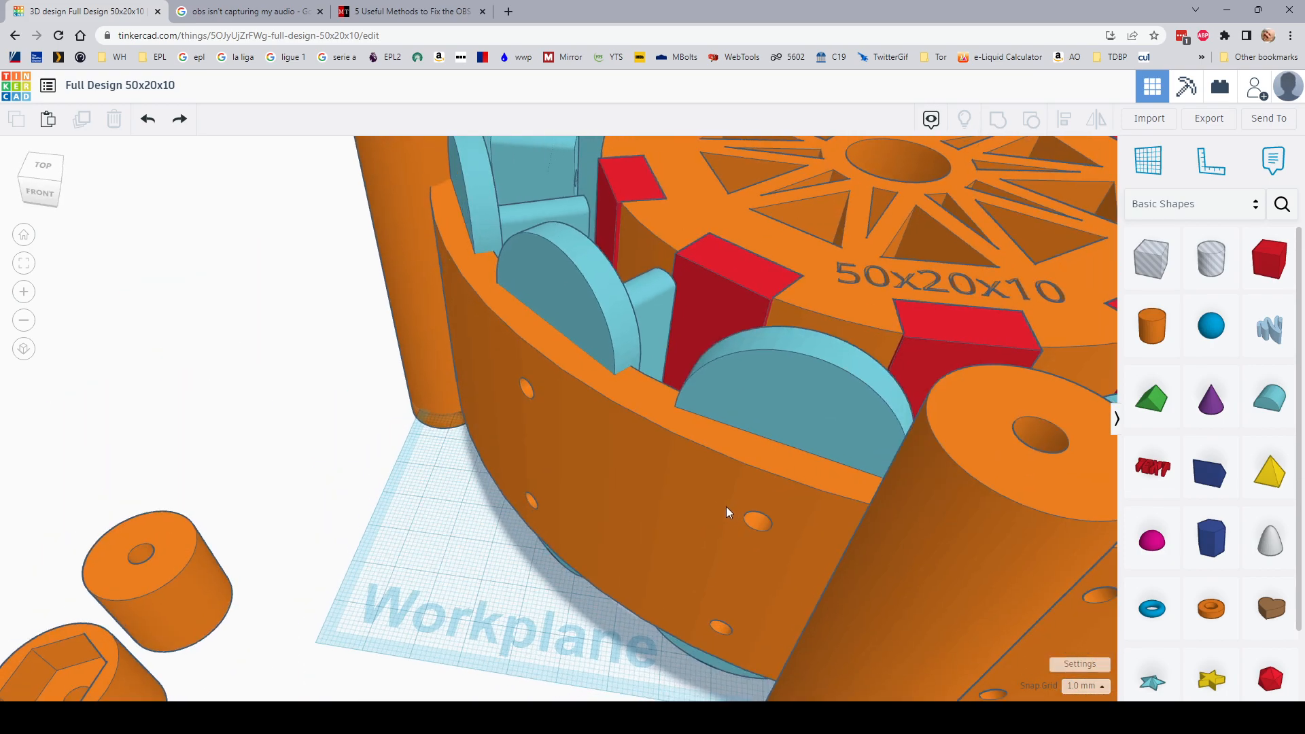
{"action": "right_click_drag", "start_coordinate": [499, 456], "coordinate": [852, 514]}
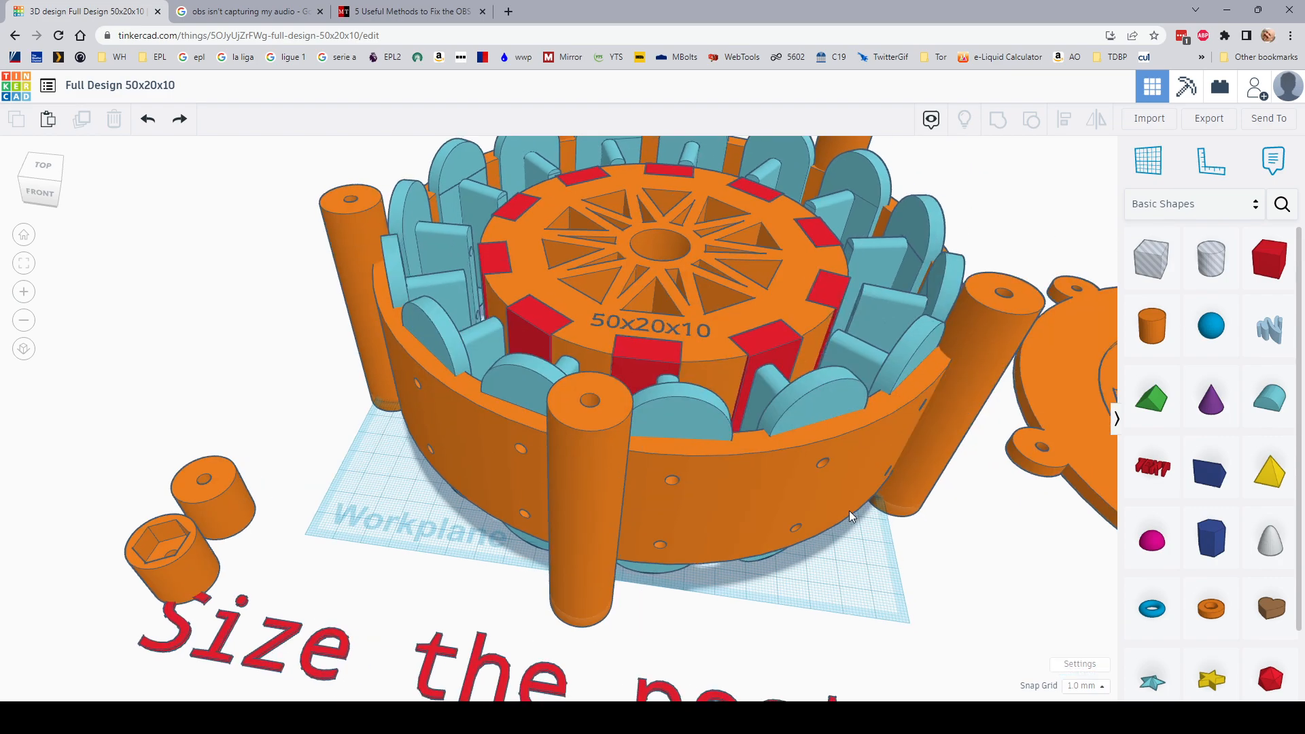
{"action": "left_click", "coordinate": [763, 484]}
{"action": "scroll", "coordinate": [763, 484], "scroll_direction": "down", "scroll_amount": 2}
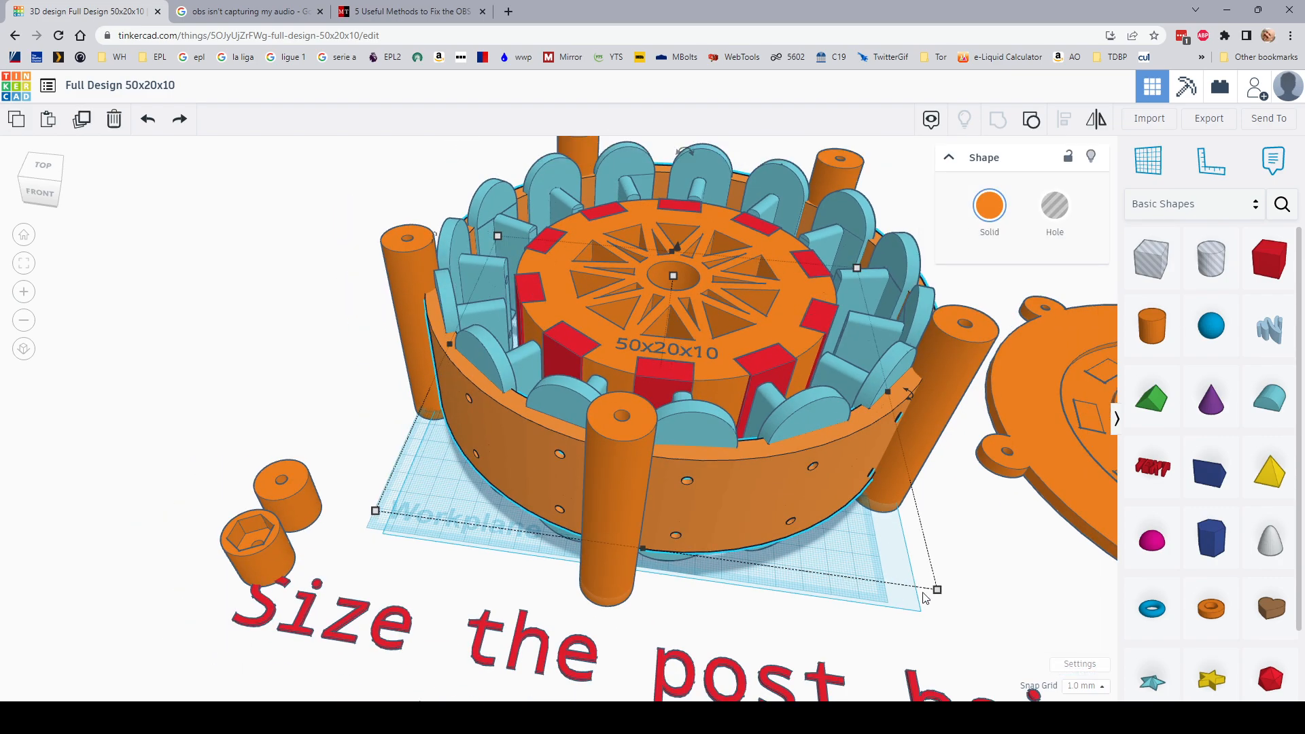
{"action": "scroll", "coordinate": [923, 593], "scroll_direction": "down", "scroll_amount": 1}
{"action": "scroll", "coordinate": [931, 574], "scroll_direction": "down", "scroll_amount": 4}
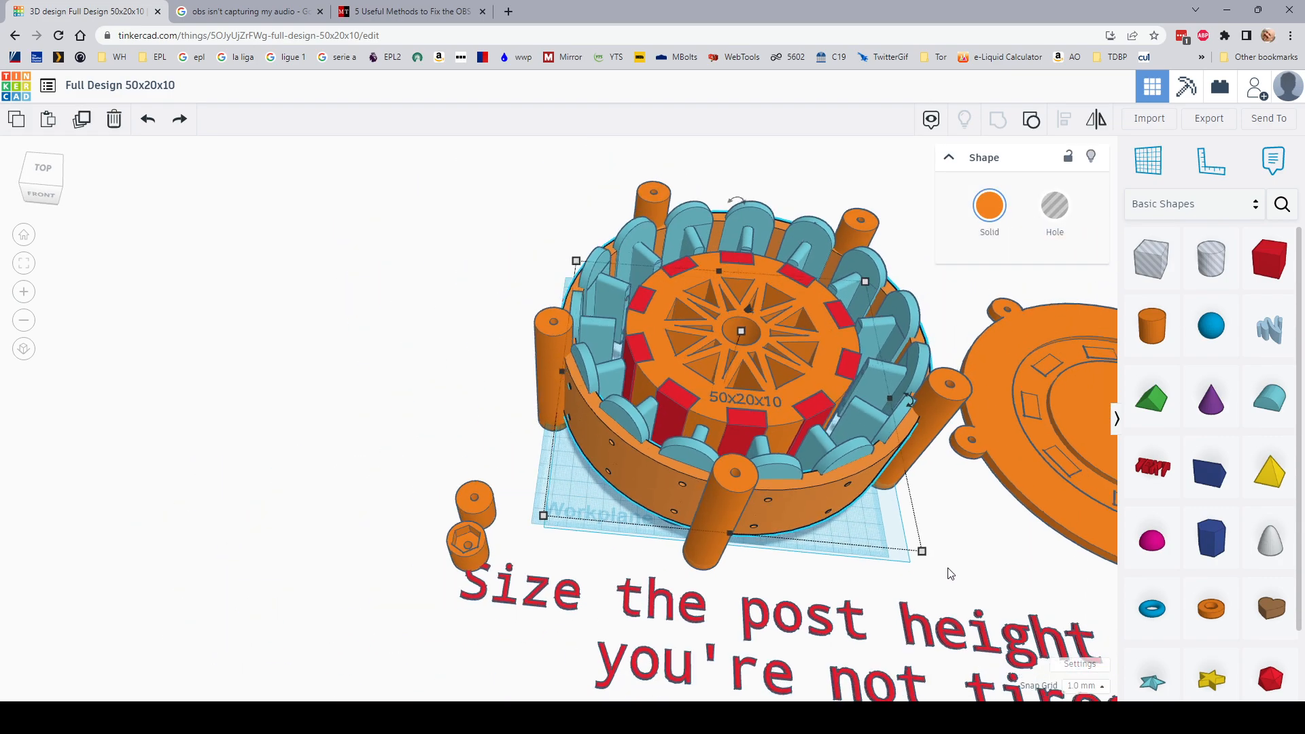
{"action": "left_click_drag", "start_coordinate": [805, 499], "coordinate": [234, 569]}
{"action": "right_click_drag", "start_coordinate": [441, 593], "coordinate": [588, 615]}
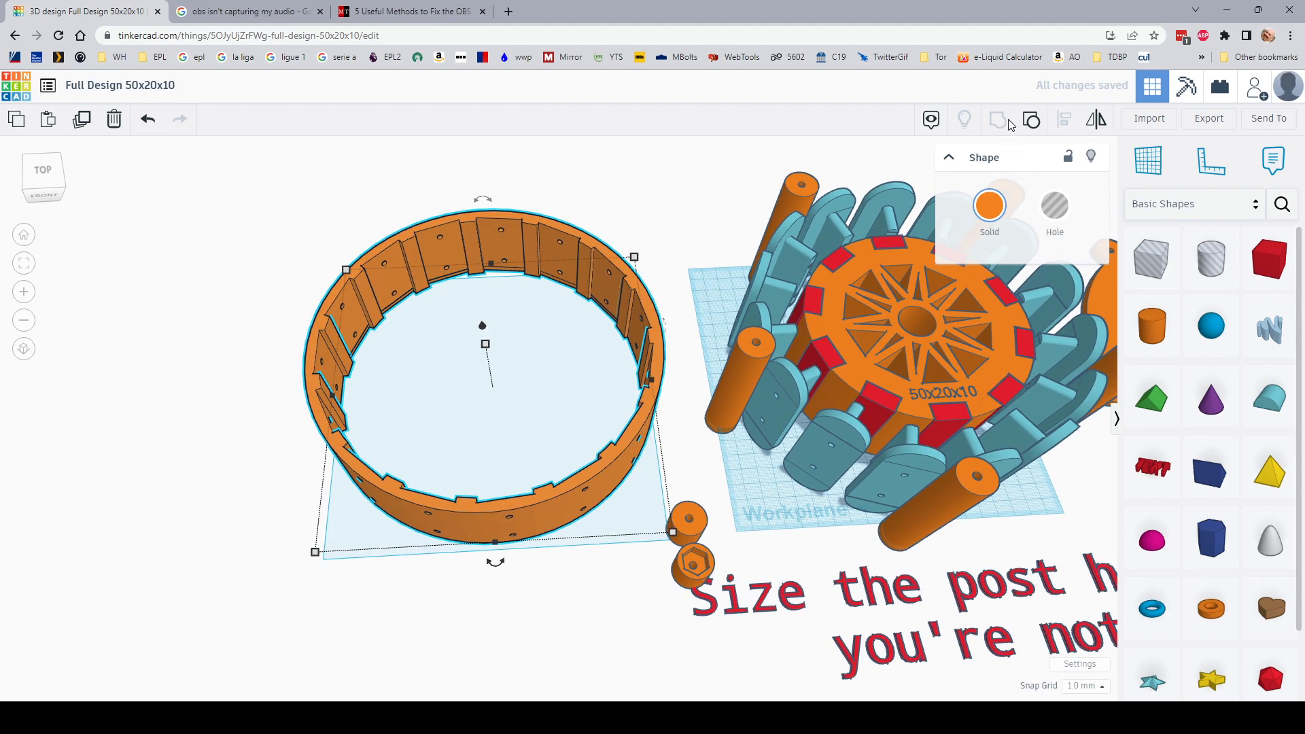
Ungroup the separated outer ring to expose the radial rod holes that cut its walls.
{"action": "left_click", "coordinate": [1034, 121]}
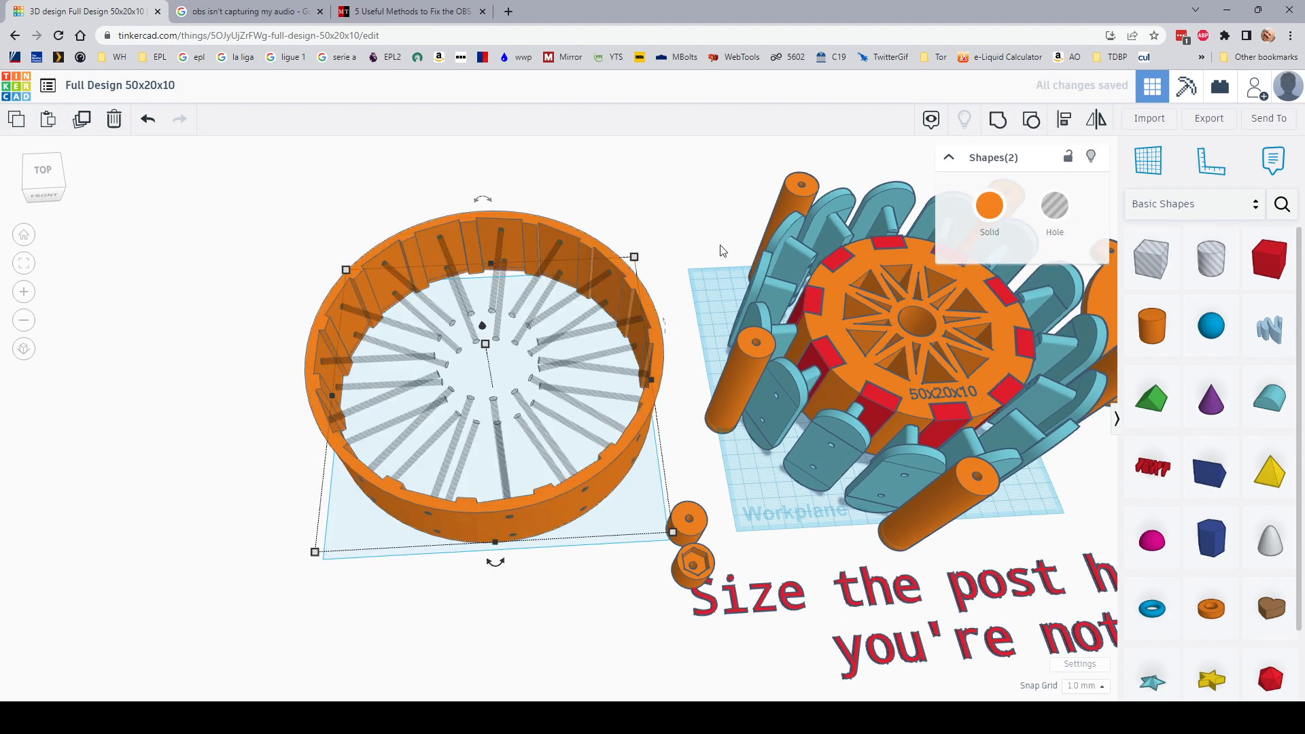
{"action": "key", "text": "Escape"}
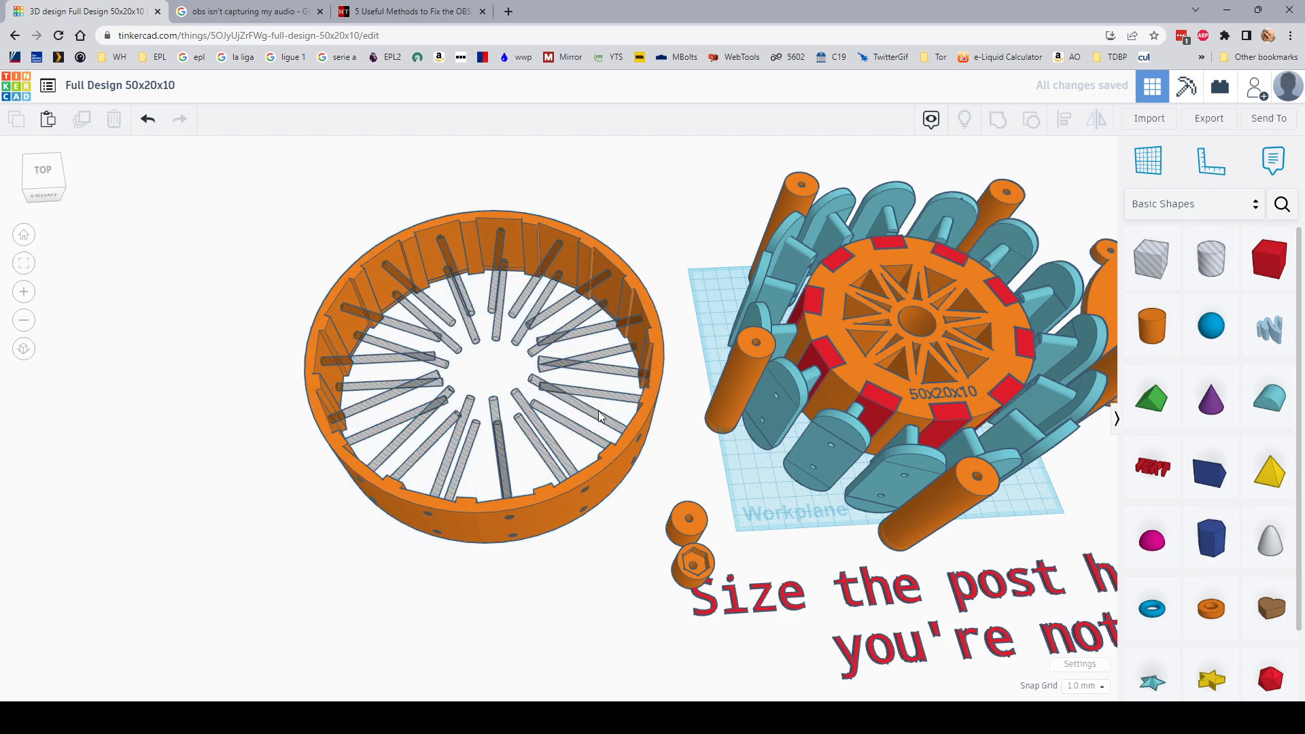
Delete the radial rod holes from the ring and undo the deletion.
{"action": "left_click", "coordinate": [579, 293]}
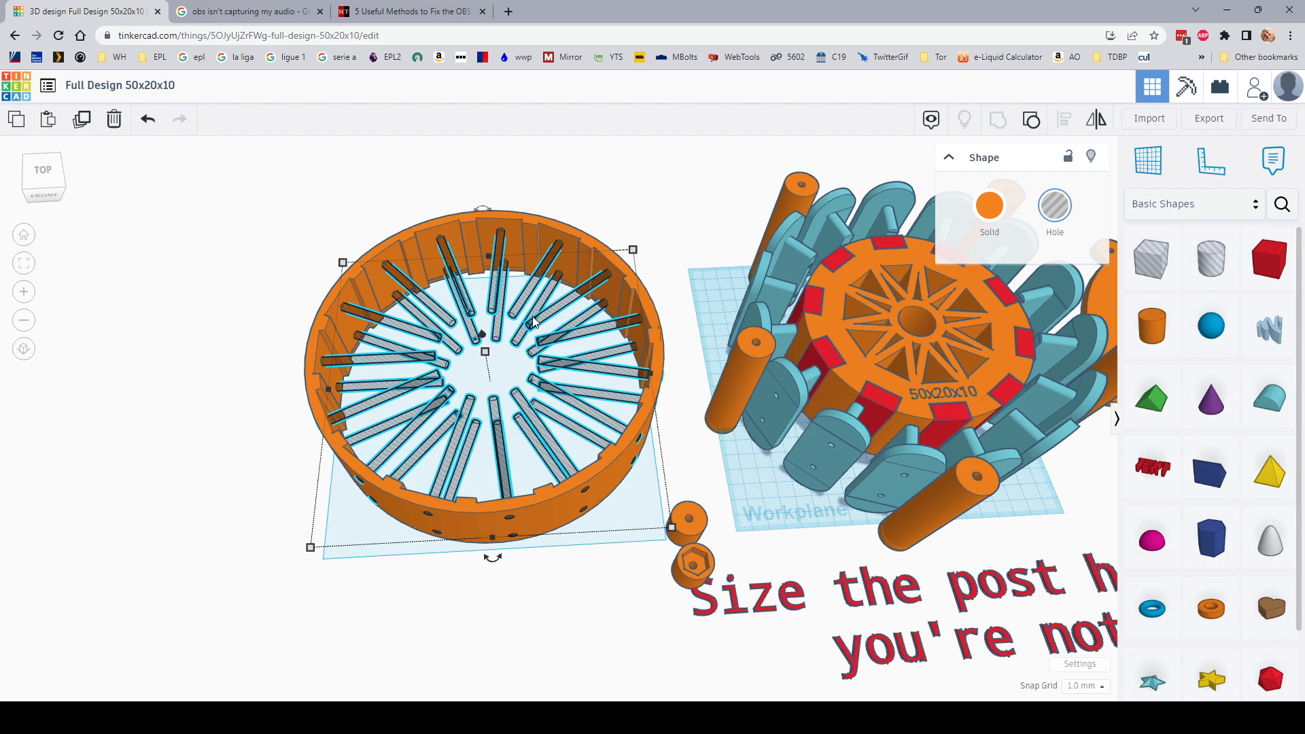
{"action": "key", "text": "Delete"}
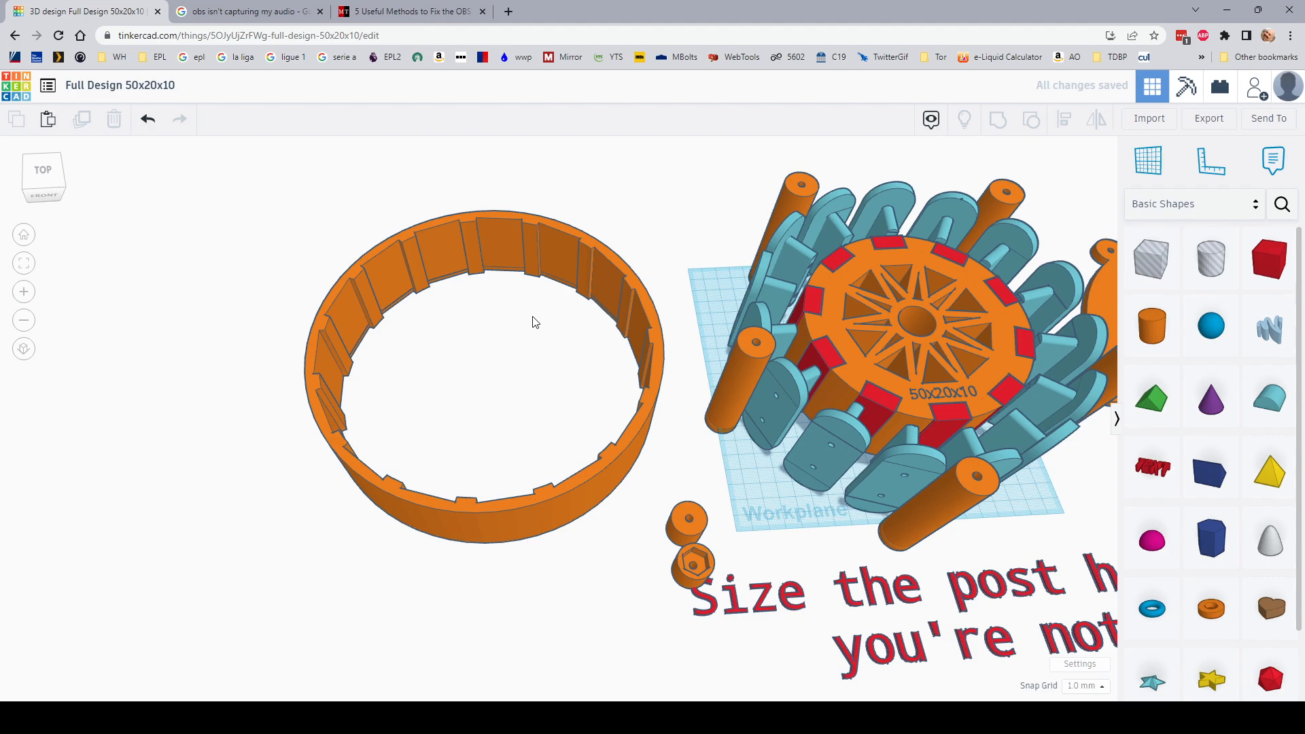
{"action": "key", "text": "ctrl+z"}
{"action": "right_click_drag", "start_coordinate": [661, 511], "coordinate": [654, 548]}
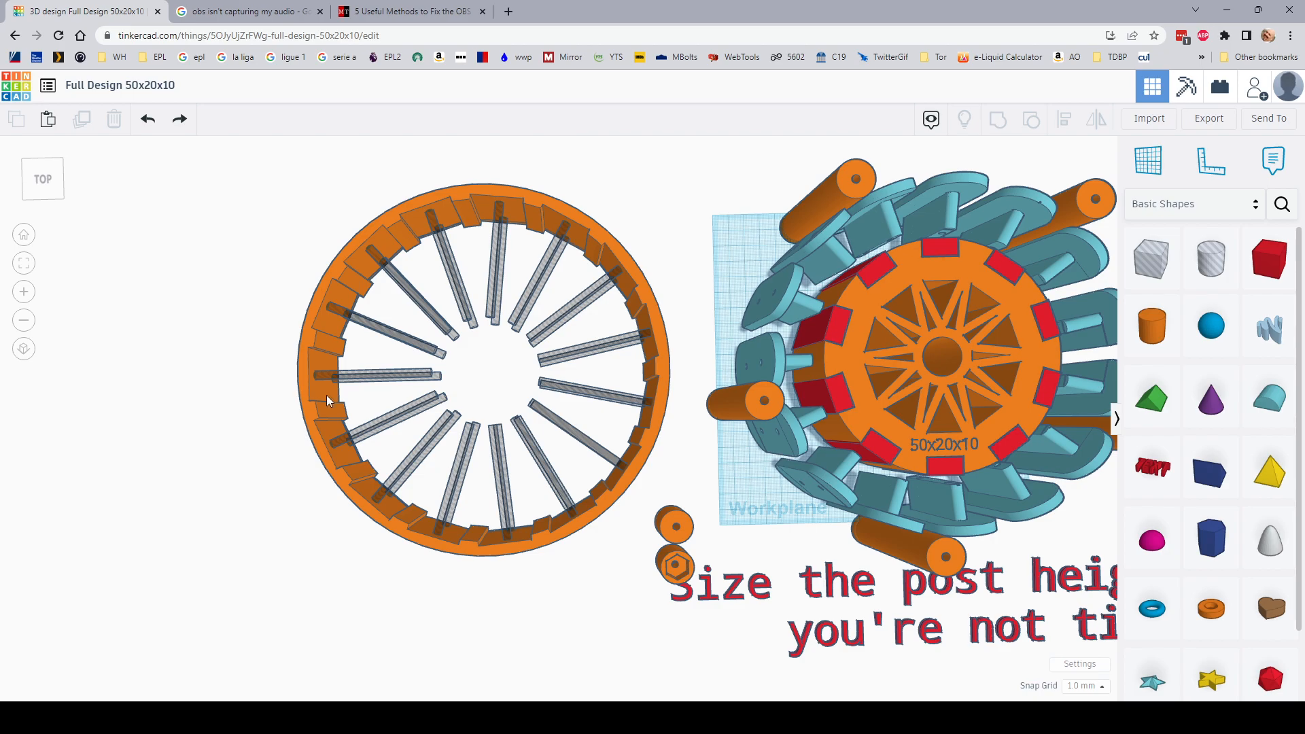
Remove the radial rod hole group from the outer ring, keeping the slotted ring body.
{"action": "right_click_drag", "start_coordinate": [626, 571], "coordinate": [646, 444]}
{"action": "left_click", "coordinate": [638, 438]}
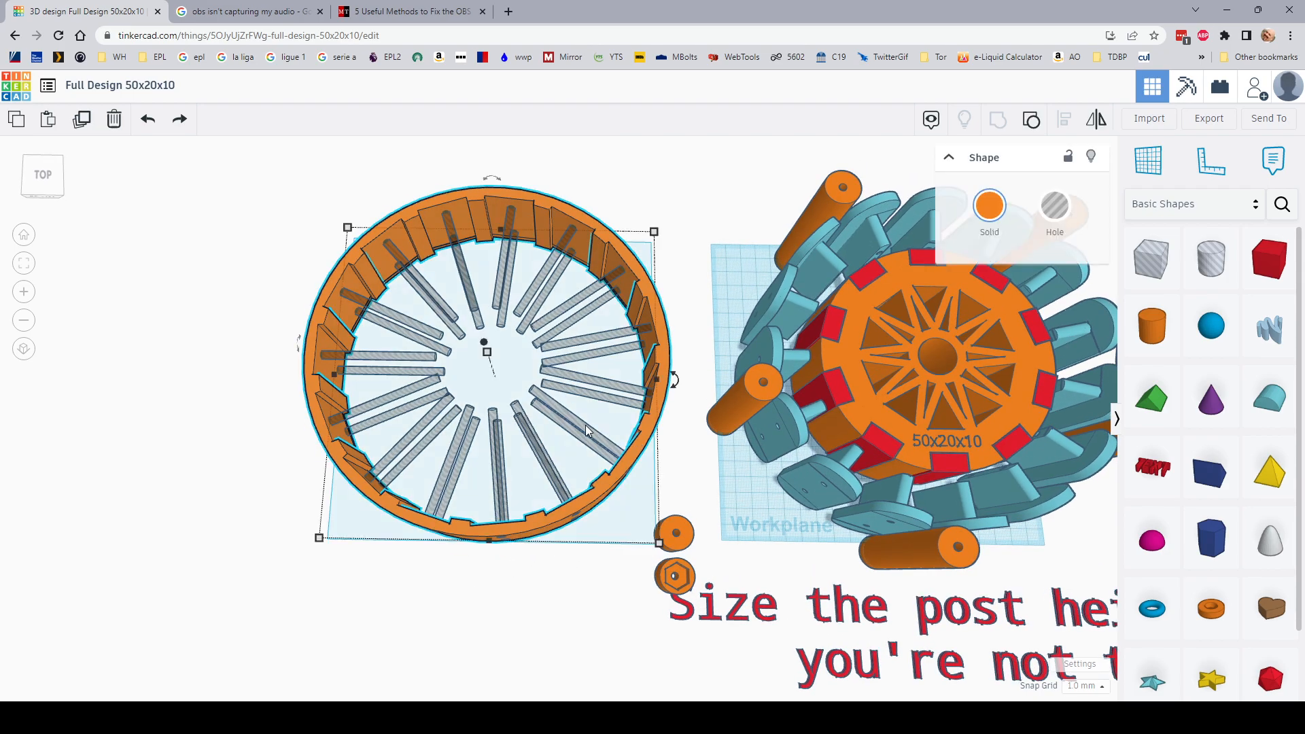
{"action": "left_click", "coordinate": [581, 425]}
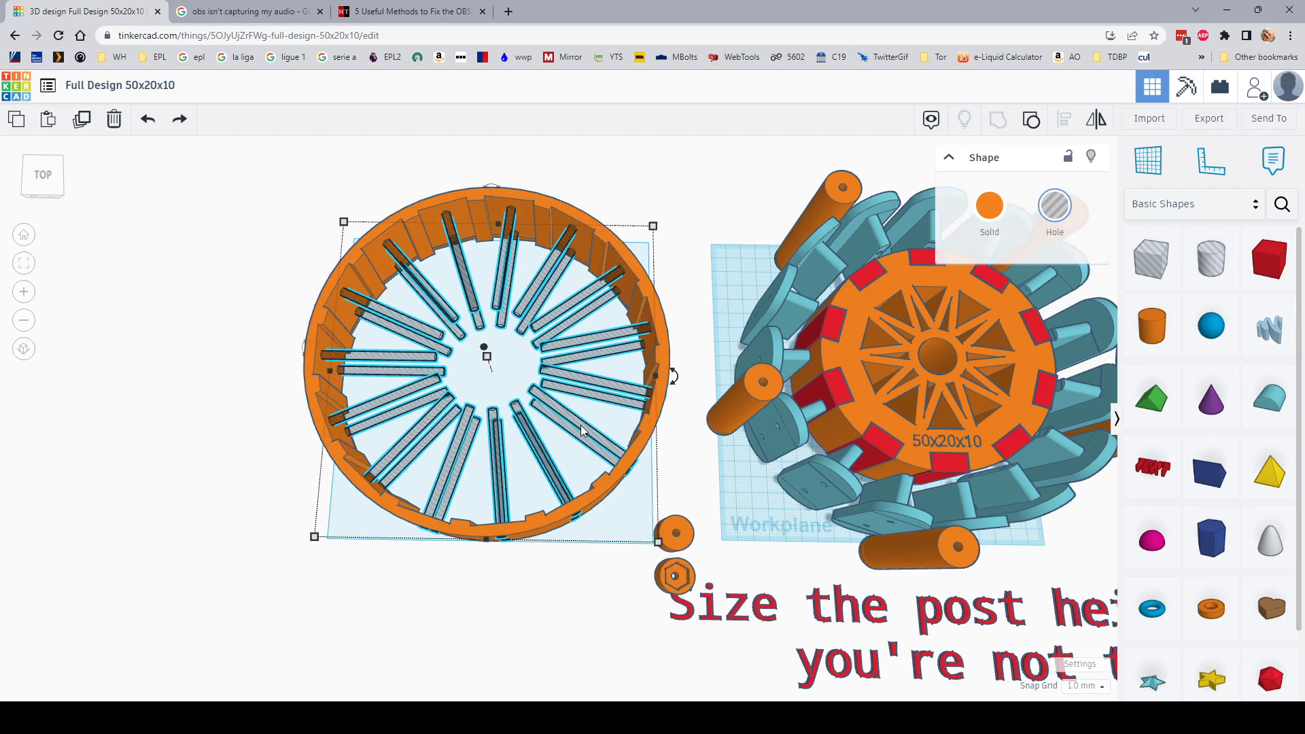
{"action": "key", "text": "Delete"}
Ungroup the slotted ring again and select the holder-shaped holes that form its slots.
{"action": "right_click_drag", "start_coordinate": [585, 591], "coordinate": [545, 470]}
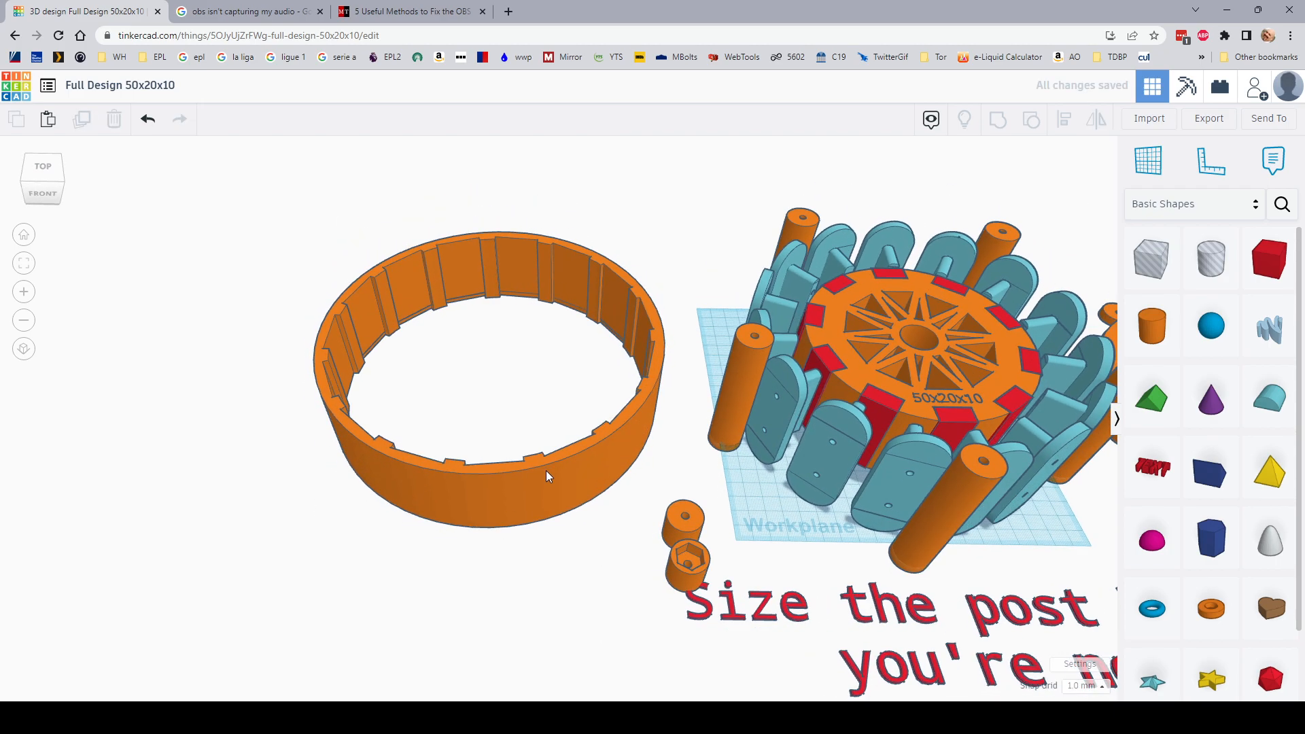
{"action": "left_click", "coordinate": [548, 476]}
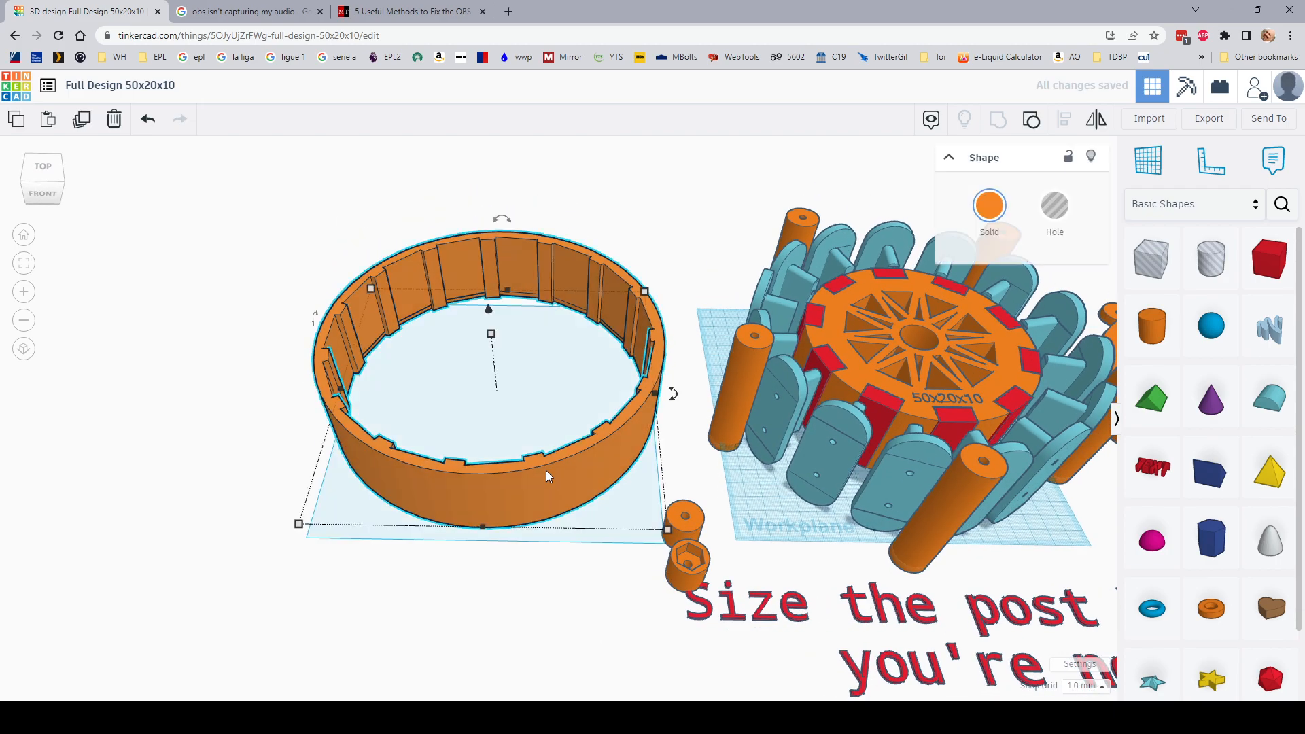
{"action": "left_click", "coordinate": [1031, 121]}
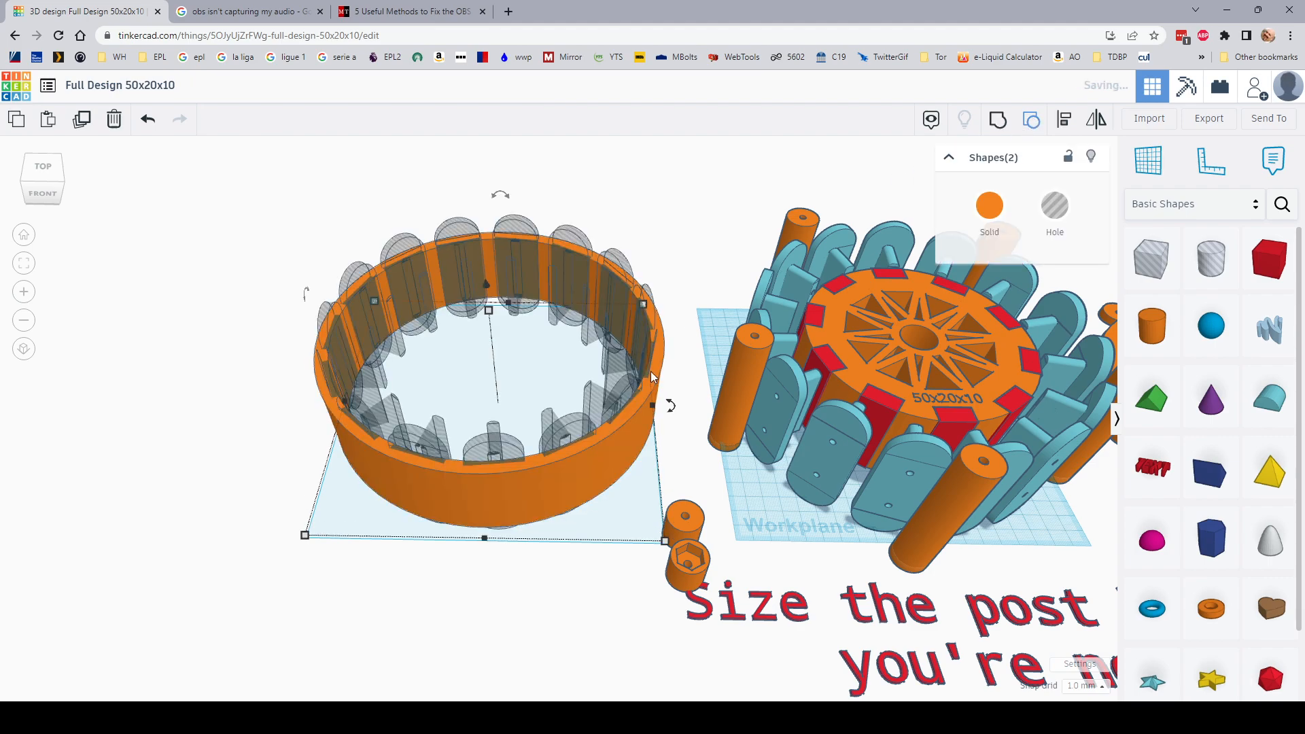
{"action": "left_click", "coordinate": [530, 232]}
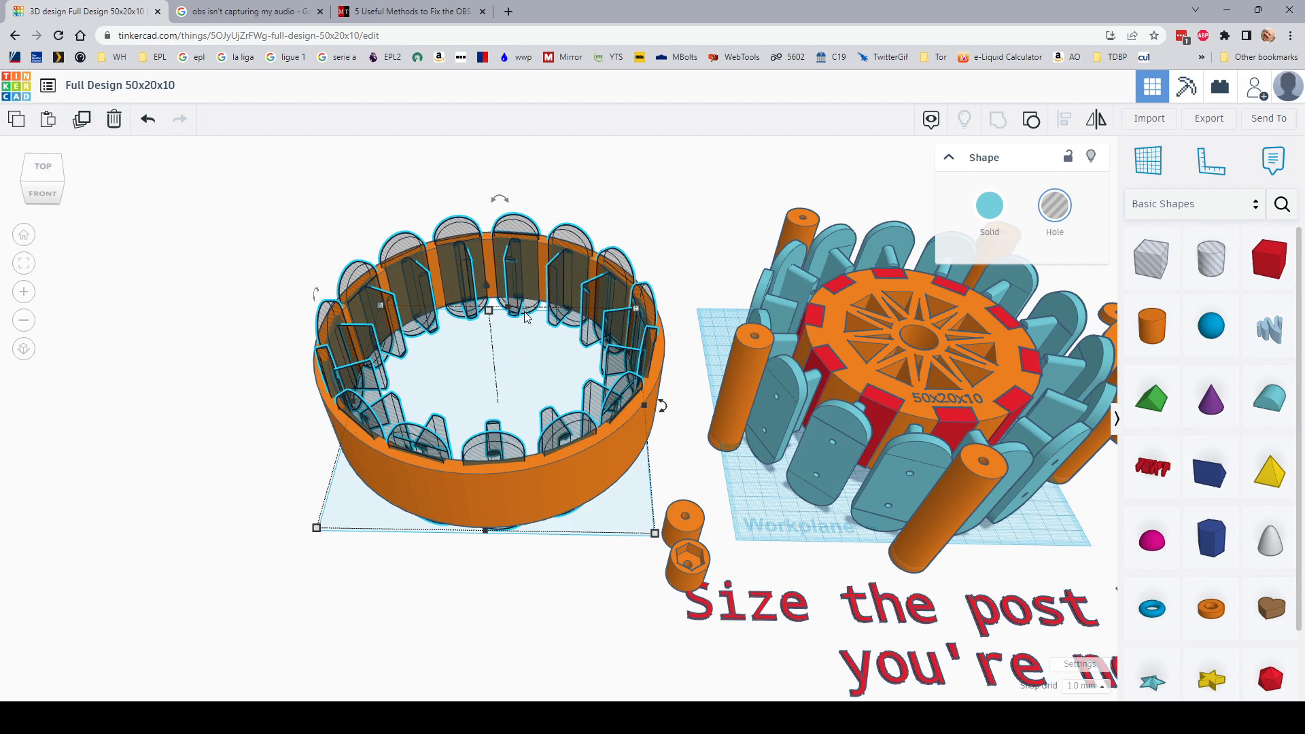
Switch the teal holder group around the rotor to a hole and back to solid.
{"action": "left_click", "coordinate": [785, 405]}
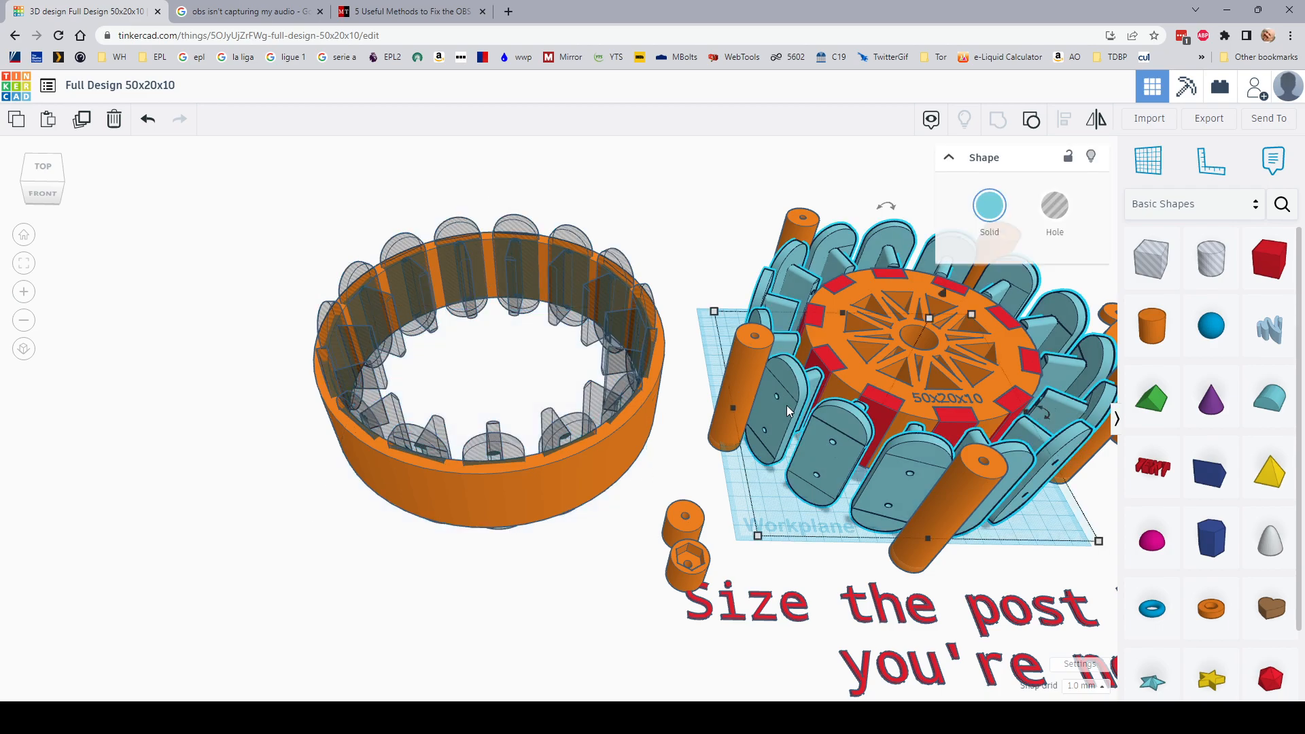
{"action": "left_click", "coordinate": [1059, 211]}
{"action": "left_click", "coordinate": [989, 205]}
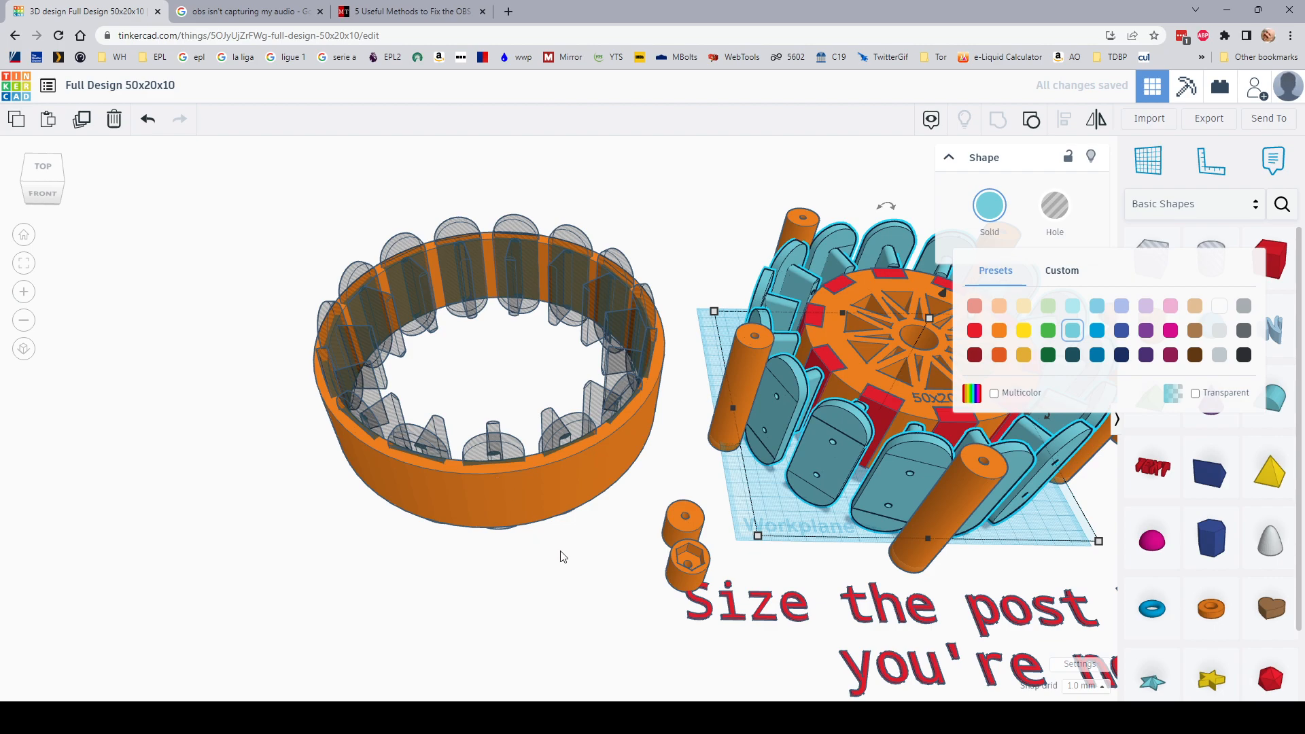
Step back to the grouped slotted ring and restore its separated holder-shaped holes.
{"action": "key", "text": "ctrl+z"}
{"action": "key", "text": "ctrl+z"}
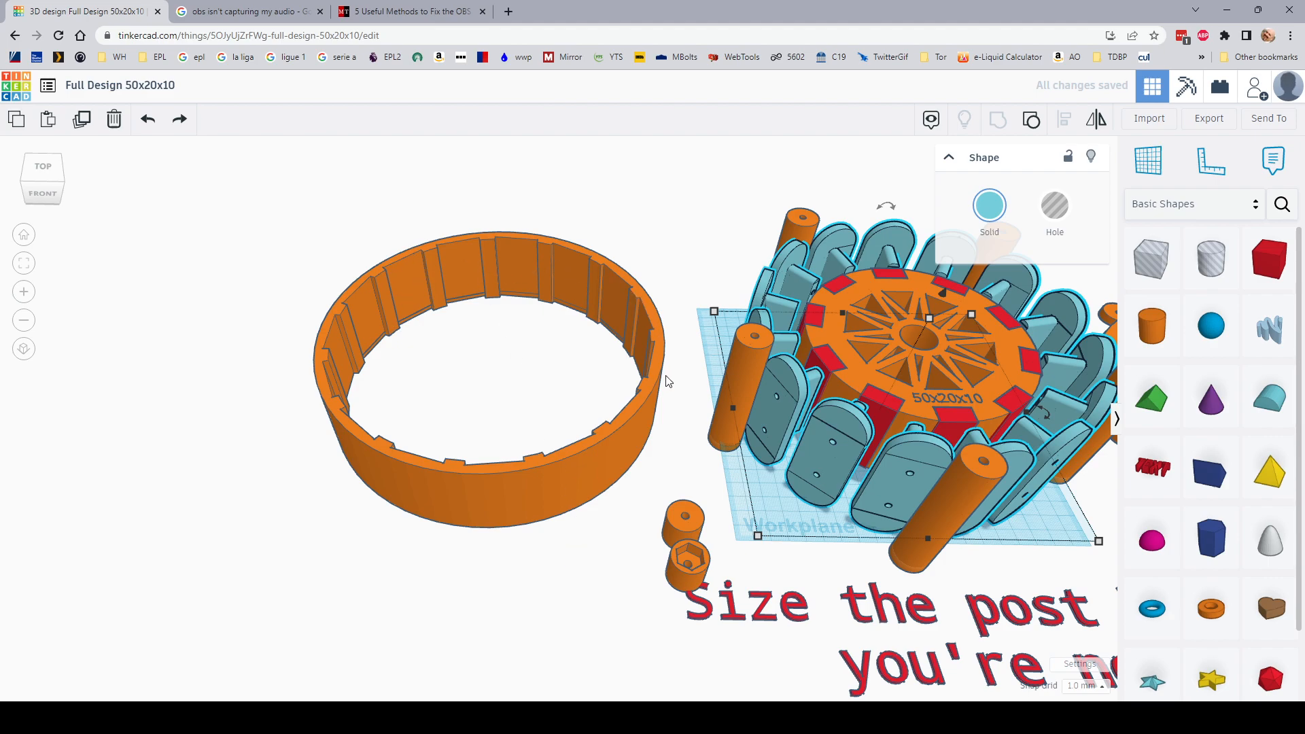
{"action": "key", "text": "ctrl+z"}
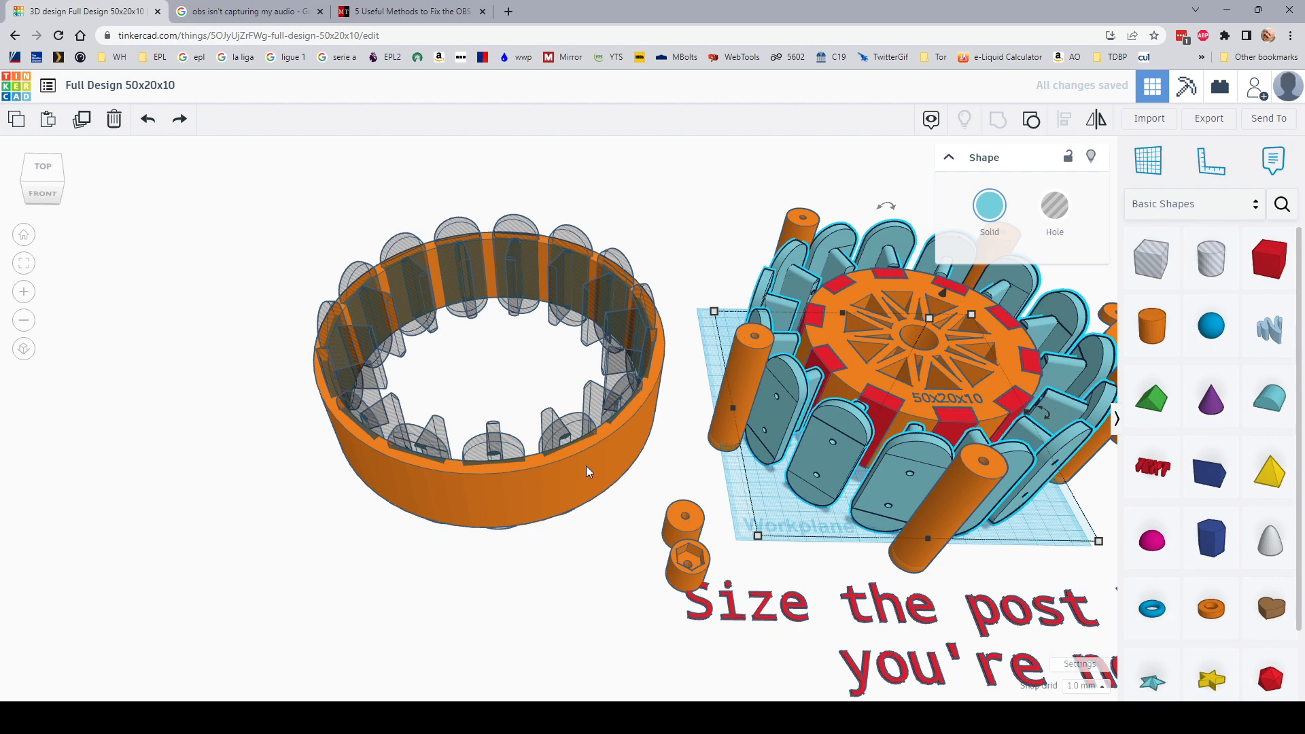
Delete the holder-shaped holes and ungroup the remaining plain ring into its solid and hole cylinders.
{"action": "left_click", "coordinate": [582, 421]}
{"action": "key", "text": "Delete"}
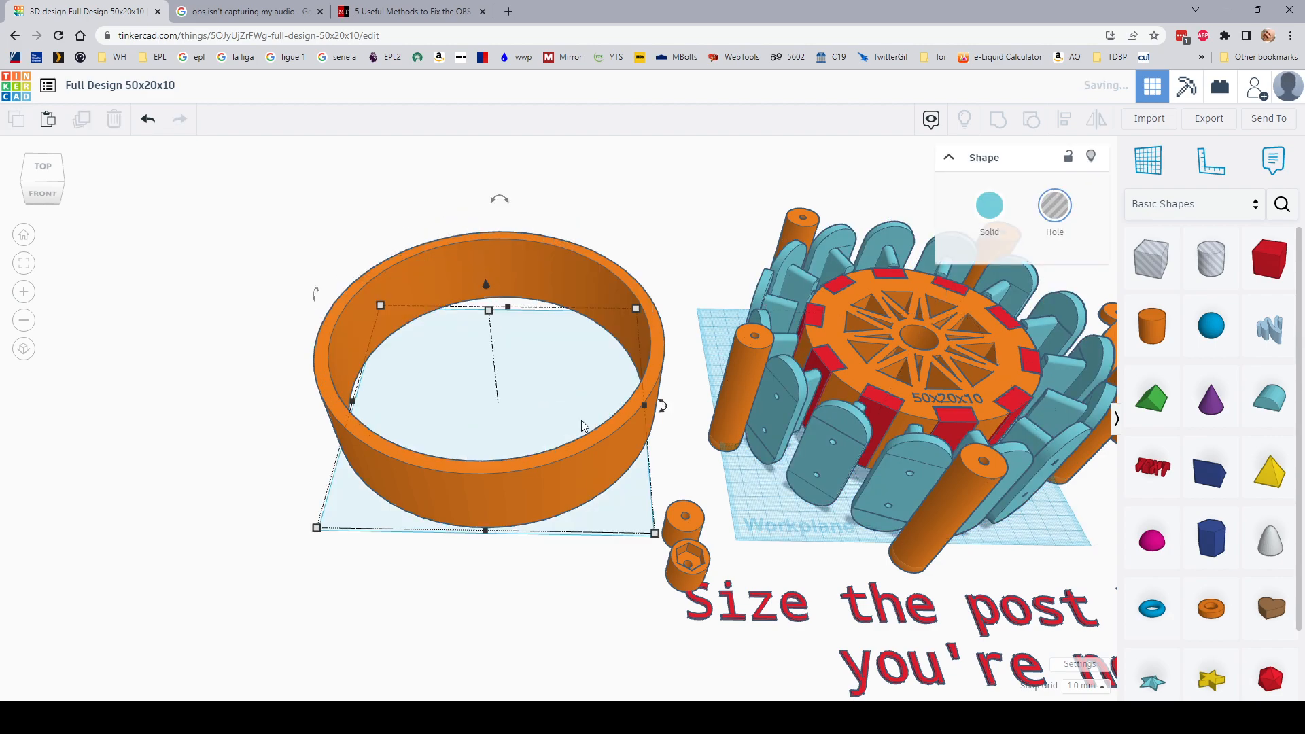
{"action": "left_click", "coordinate": [589, 472]}
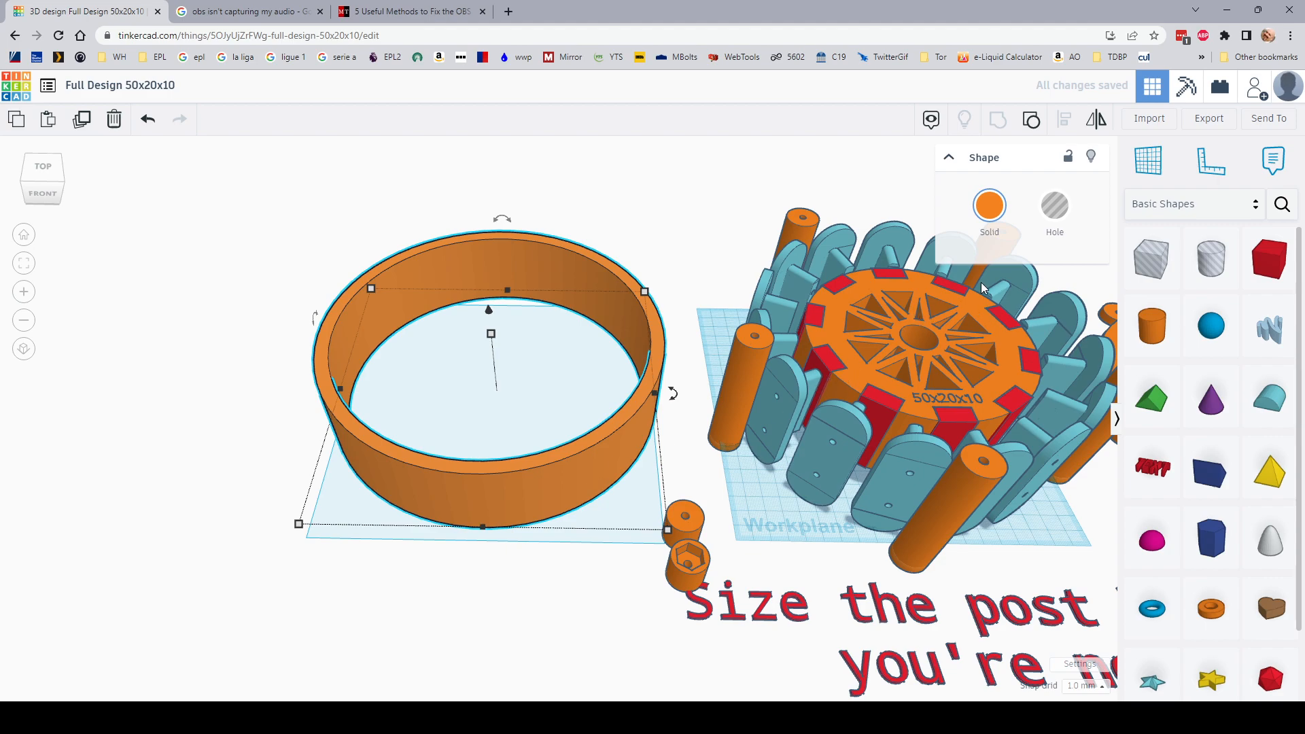
{"action": "left_click", "coordinate": [1030, 120]}
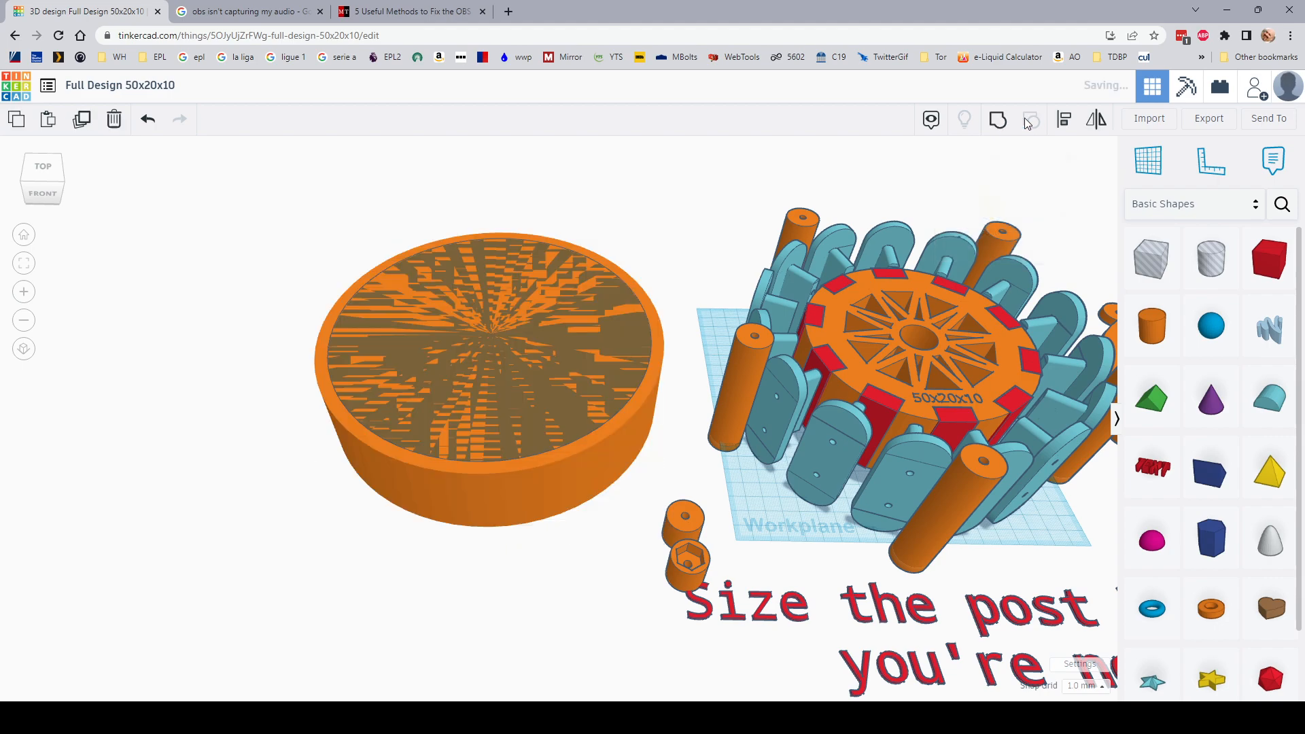
Lift the inner hole cylinder about 69 mm up out of the solid outer cylinder.
{"action": "left_click", "coordinate": [576, 371]}
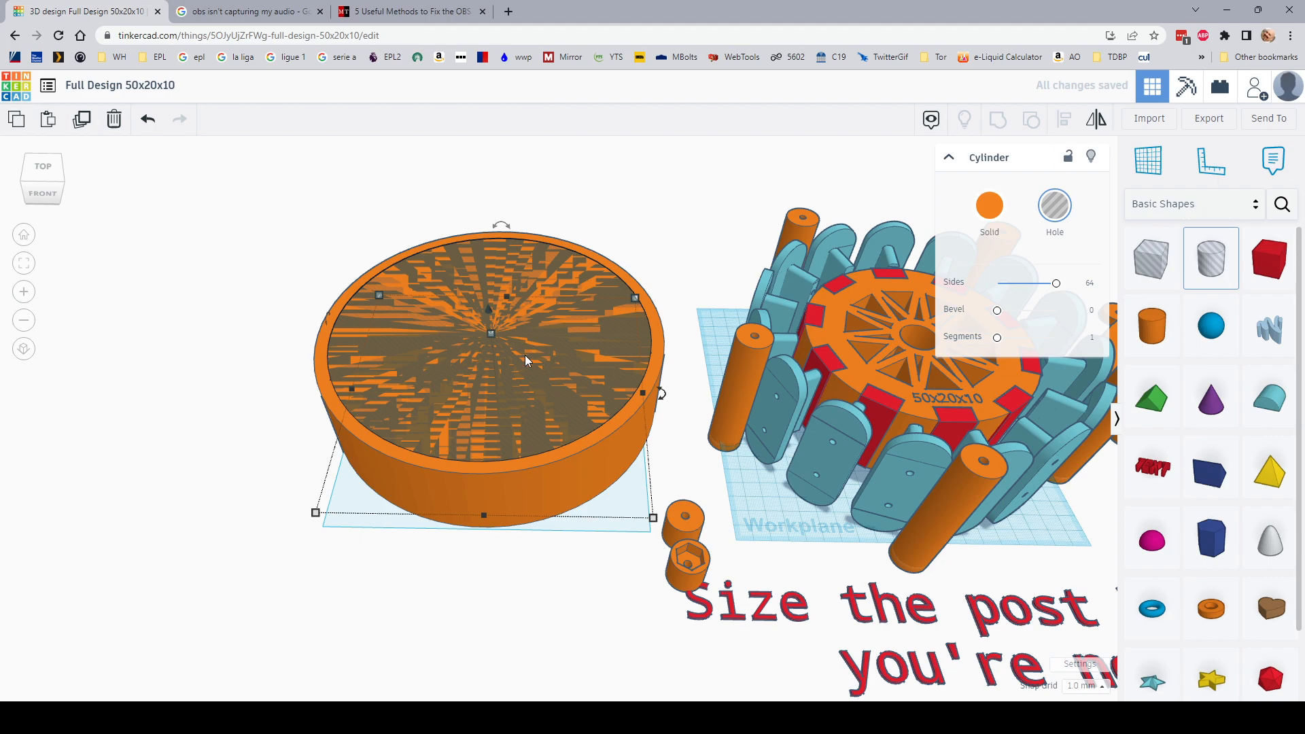
{"action": "left_click_drag", "start_coordinate": [491, 310], "coordinate": [487, 207]}
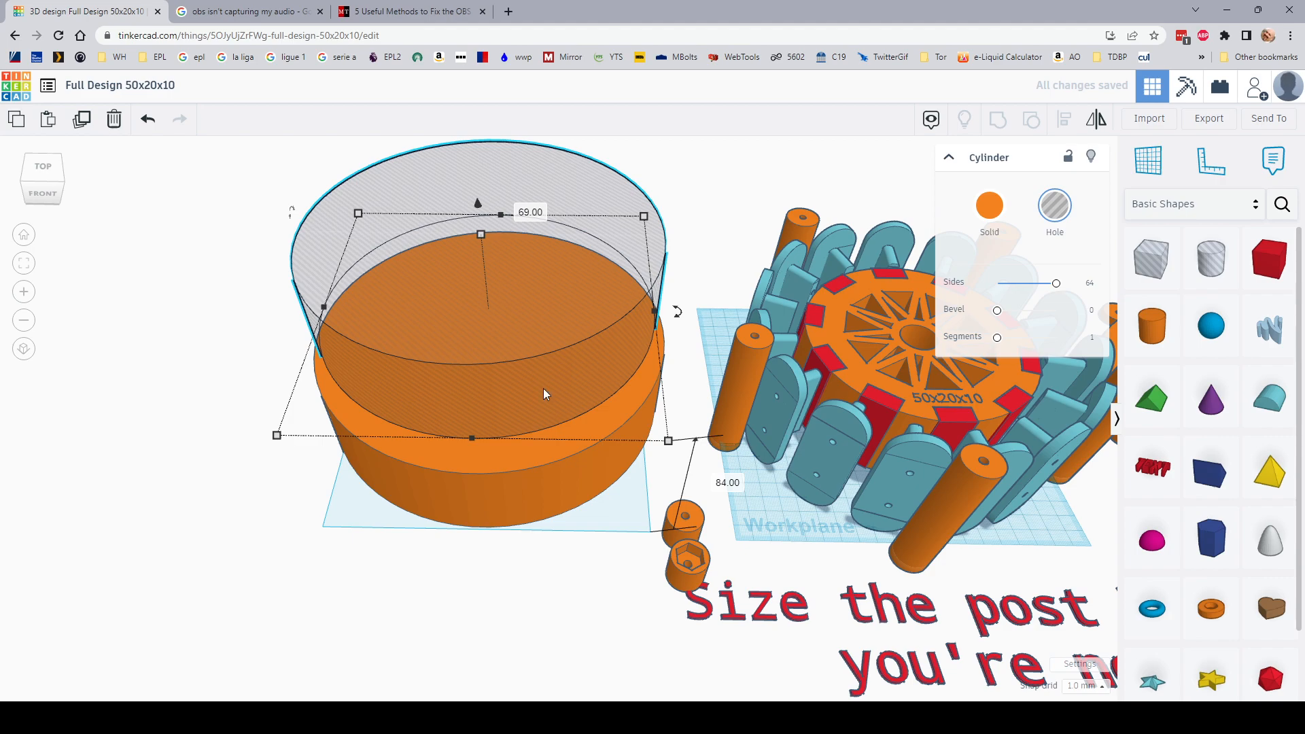
{"action": "middle_click_drag", "start_coordinate": [638, 536], "coordinate": [536, 524]}
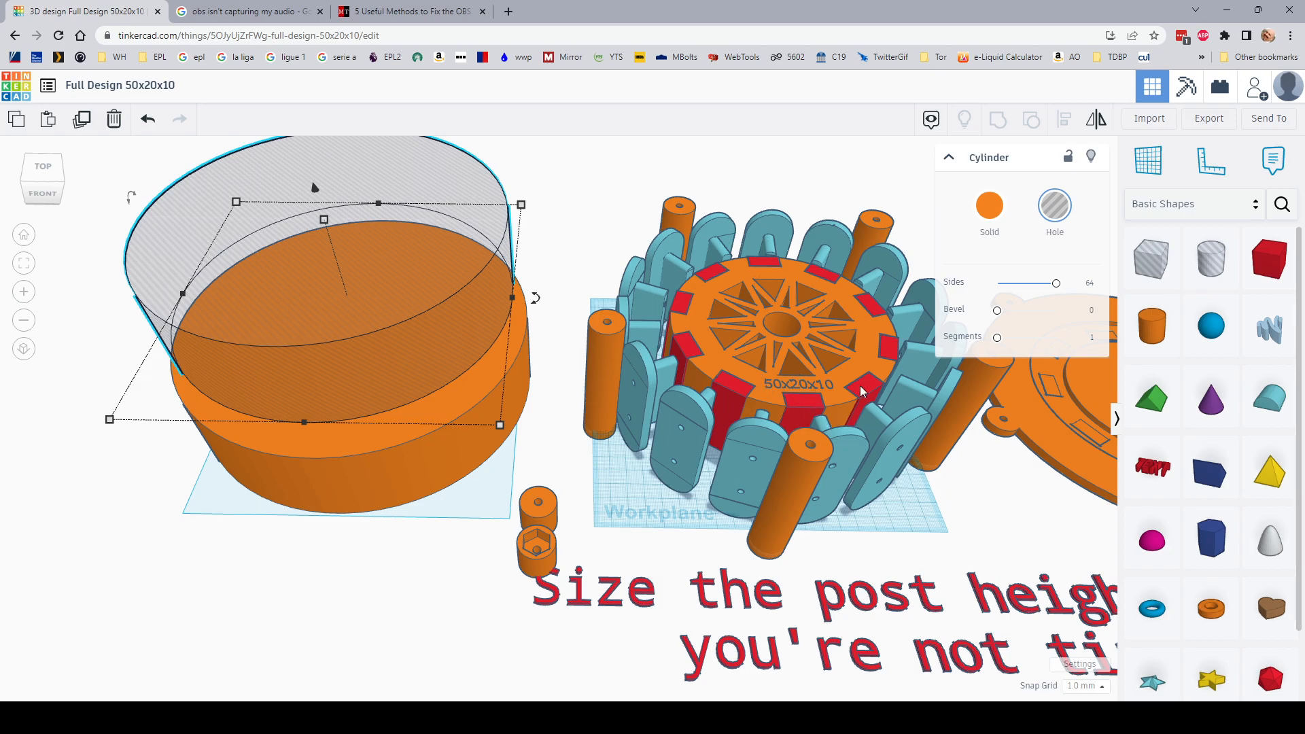
{"action": "middle_click_drag", "start_coordinate": [965, 517], "coordinate": [673, 525]}
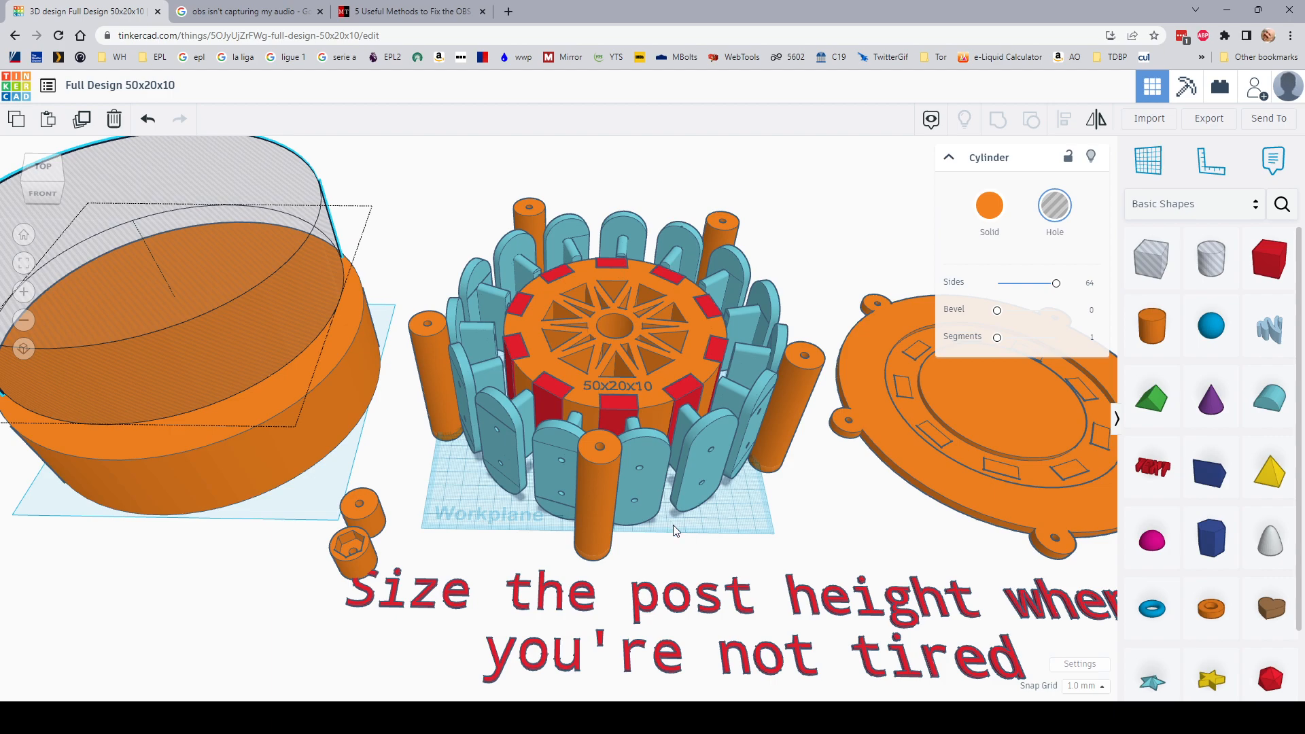